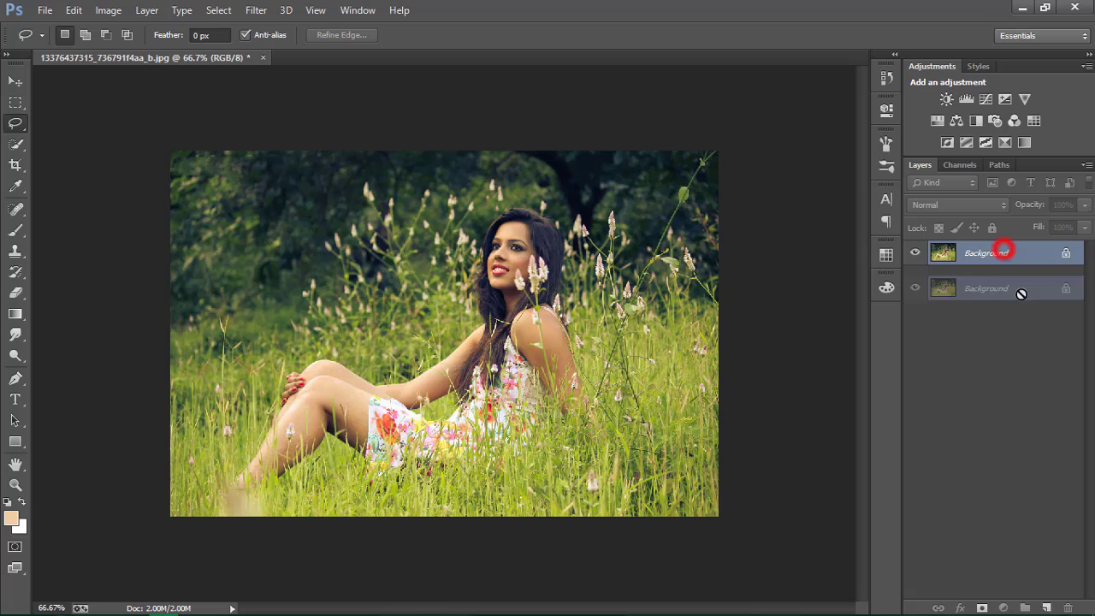
Step: Duplicate the Background layer into a Background copy layer
left_click_drag(1000, 251, 1048, 607)
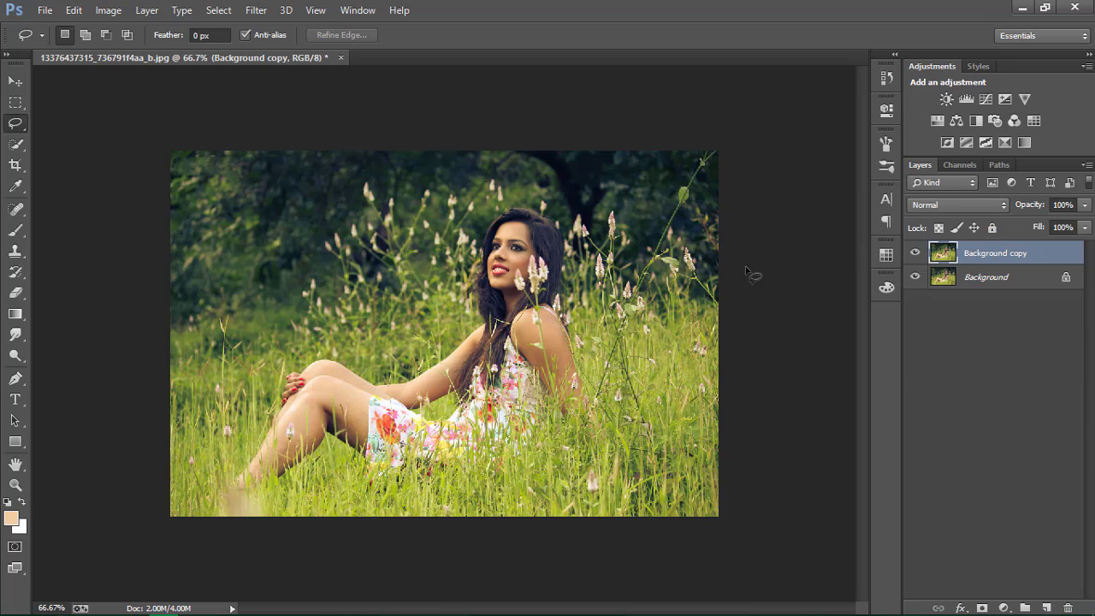
Step: Apply Shadows/Highlights with a 17% shadows amount to the copy, then merge it down
left_click(15, 81)
left_click(108, 12)
mouse_move(132, 50)
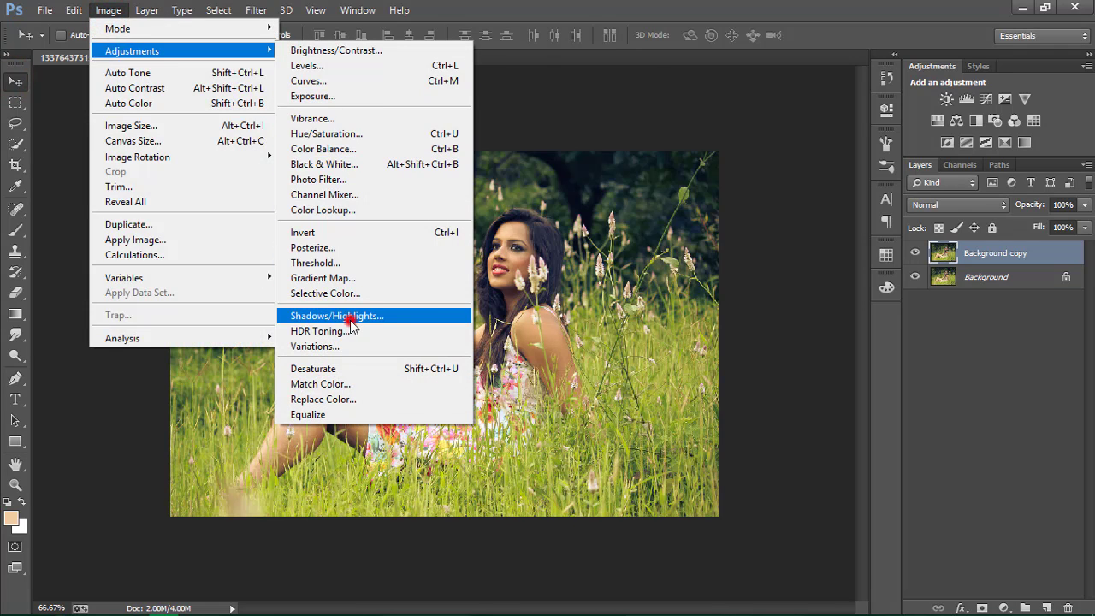
left_click(347, 316)
left_click_drag(581, 154, 926, 38)
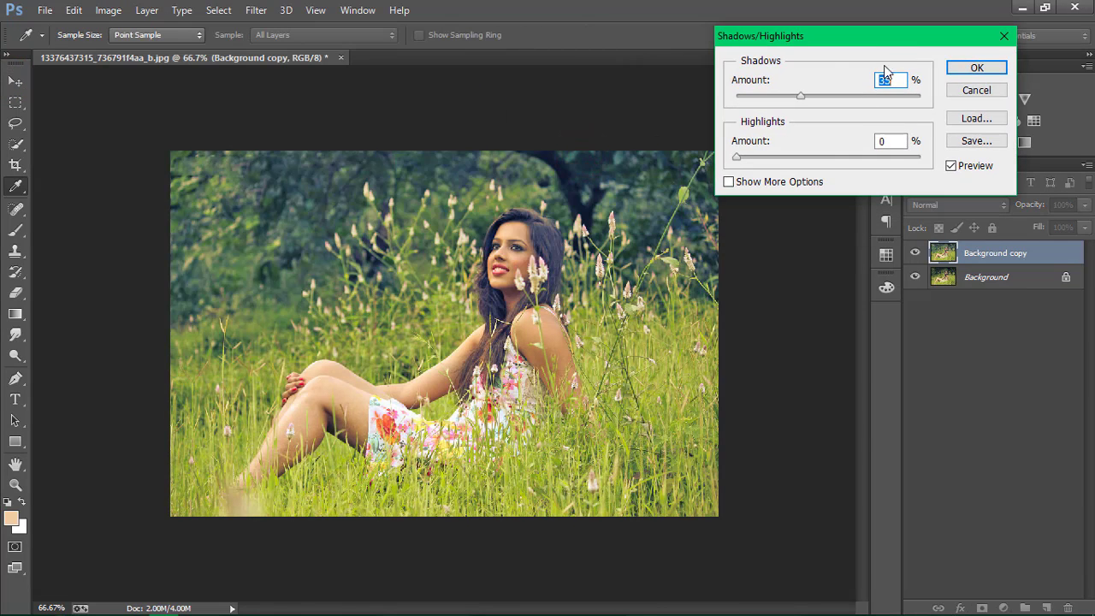
left_click_drag(799, 95, 769, 97)
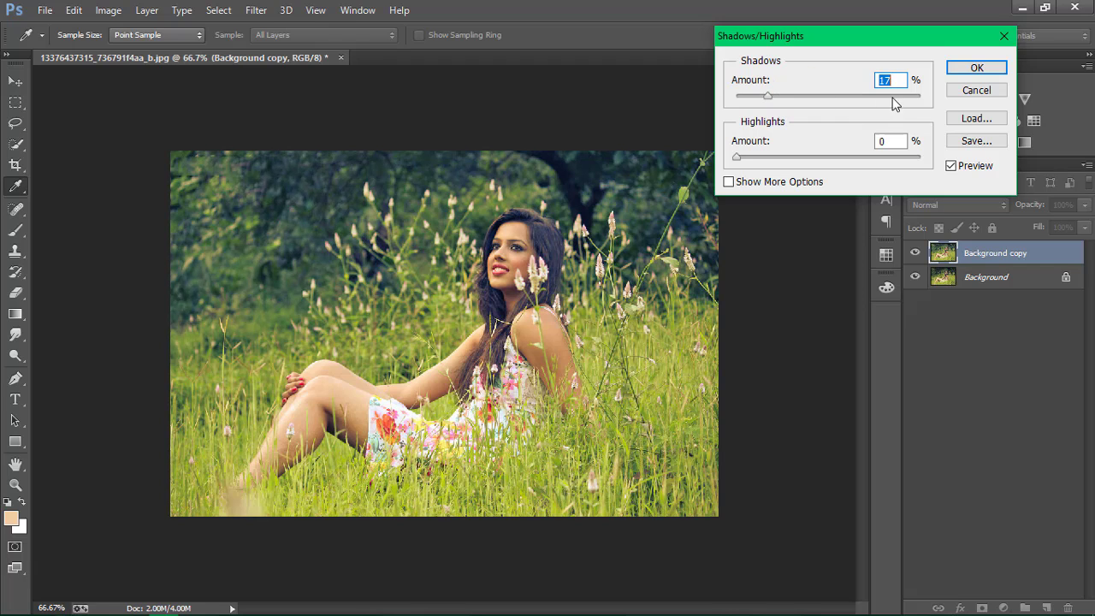
left_click(976, 67)
key("v")
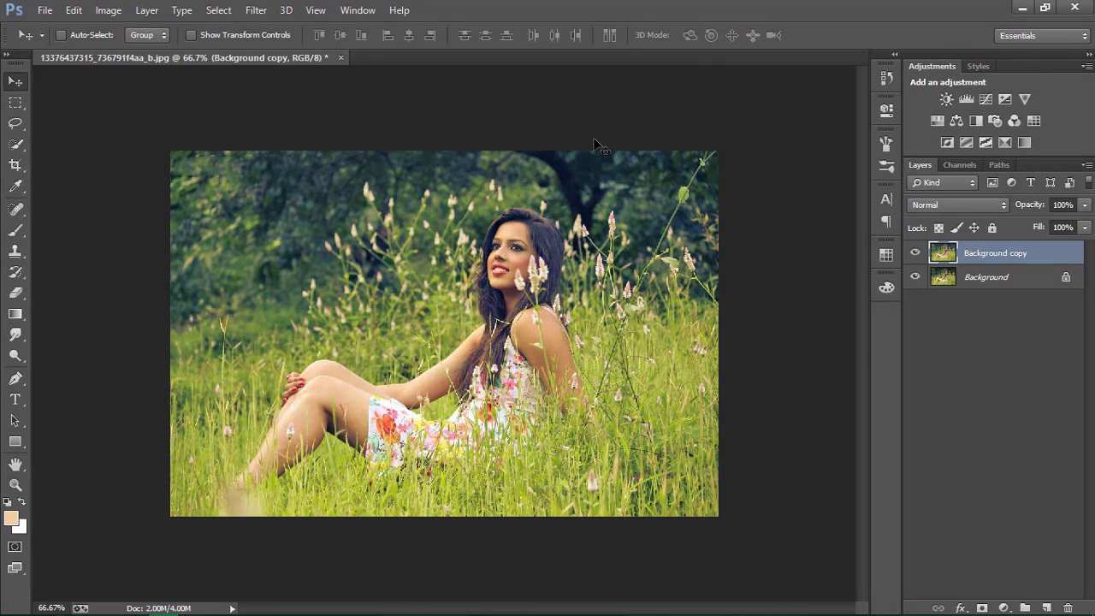
key("ctrl+e")
Step: On a new Layer 1, apply Camera Raw with Contrast +10, Blacks +13 and Clarity +6
key("ctrl+j")
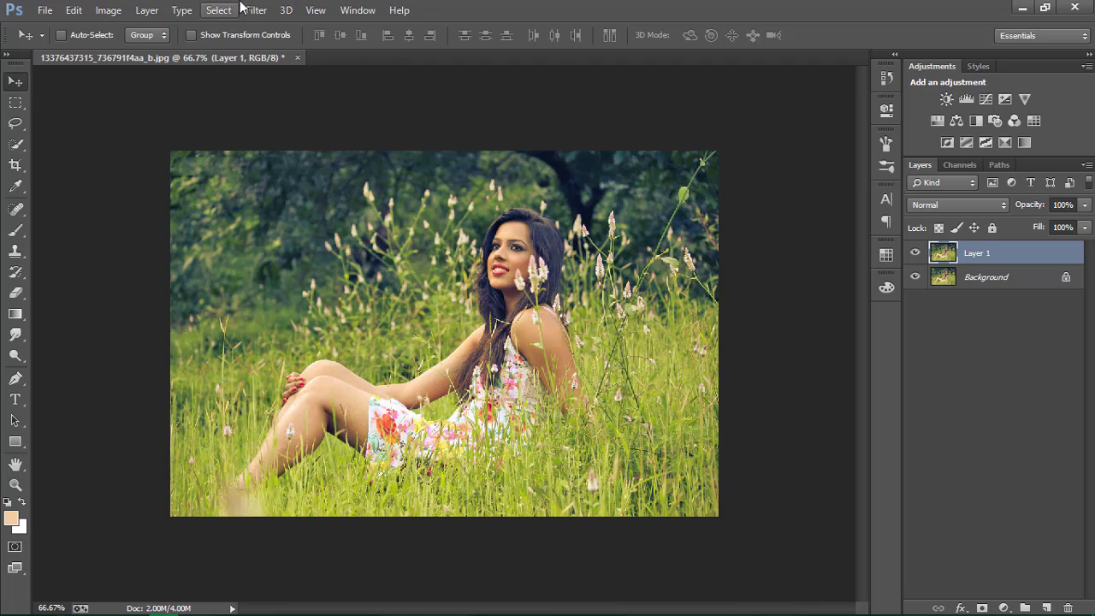
left_click(253, 9)
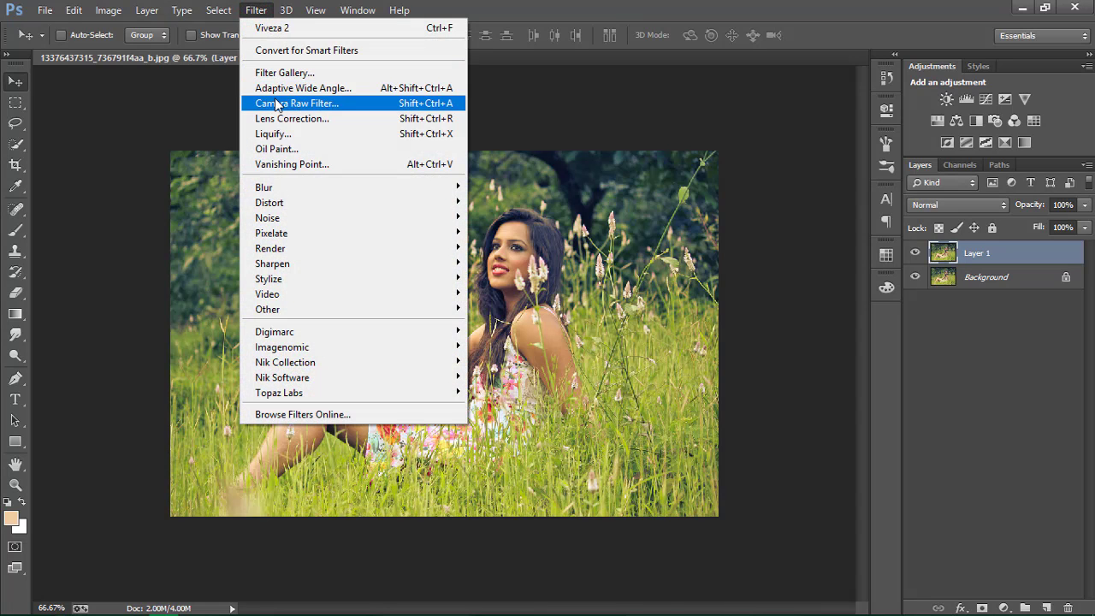
left_click(275, 104)
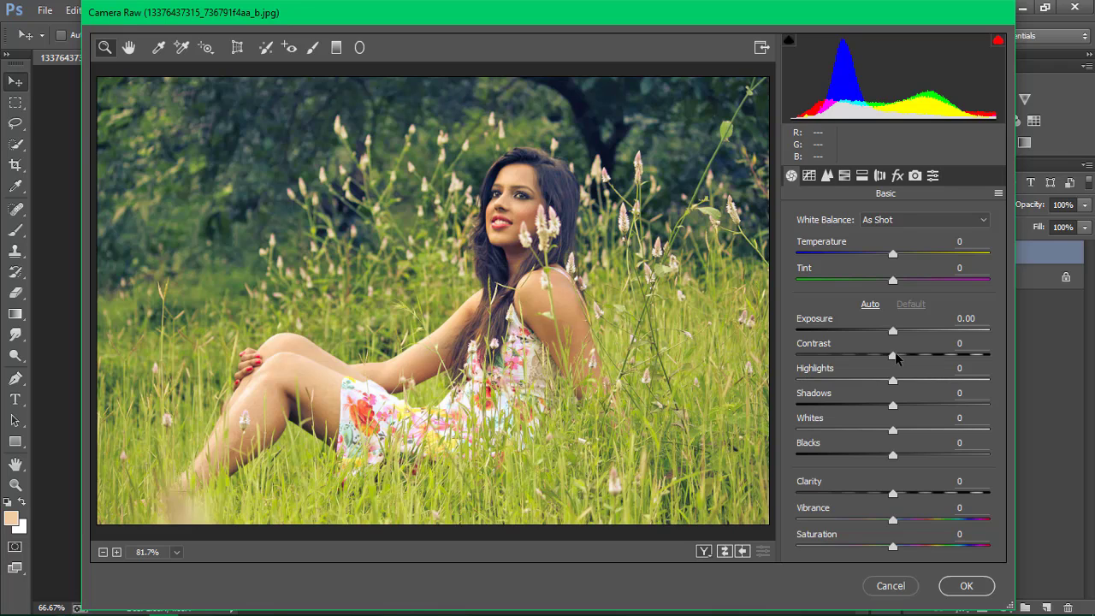
mouse_move(893, 357)
left_mouse_down()
mouse_move(902, 355)
mouse_move(867, 380)
mouse_move(912, 406)
mouse_move(839, 430)
left_mouse_up()
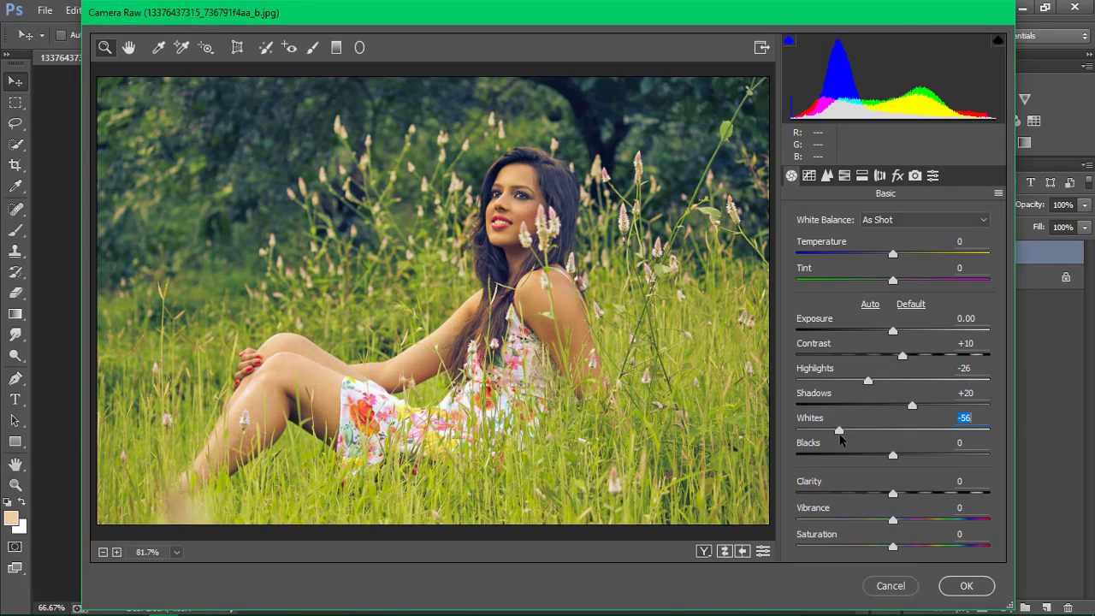
mouse_move(892, 454)
left_mouse_down()
mouse_move(922, 456)
mouse_move(892, 456)
mouse_move(903, 456)
left_mouse_up()
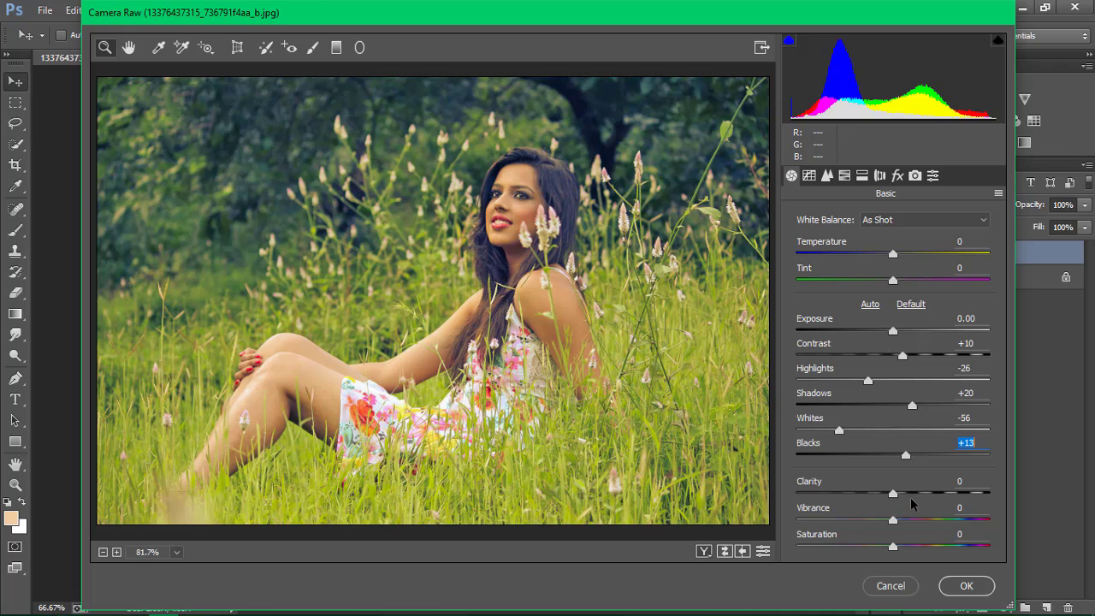
left_click_drag(893, 494, 897, 494)
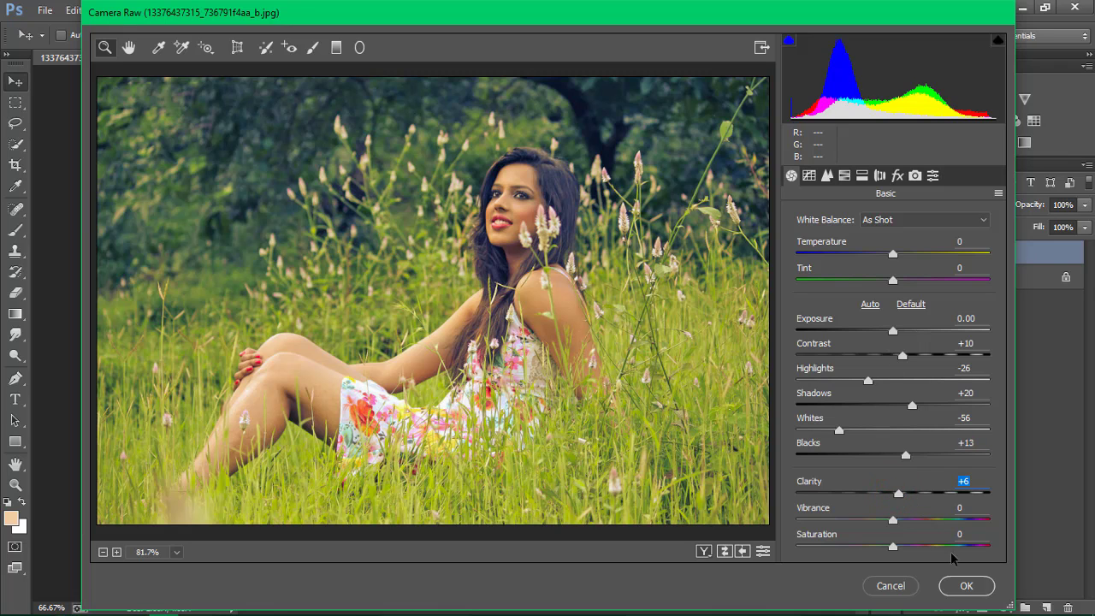
left_click(959, 590)
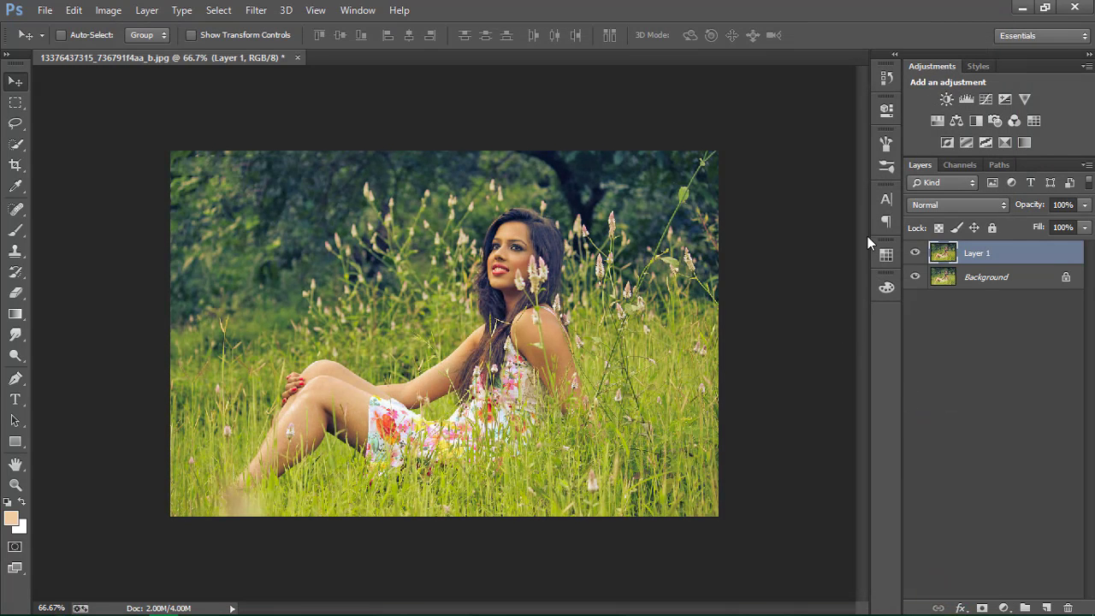
Step: Merge into Background, duplicate to Layer 1, and brighten orange luminance to +23 in Camera Raw
key("ctrl+e")
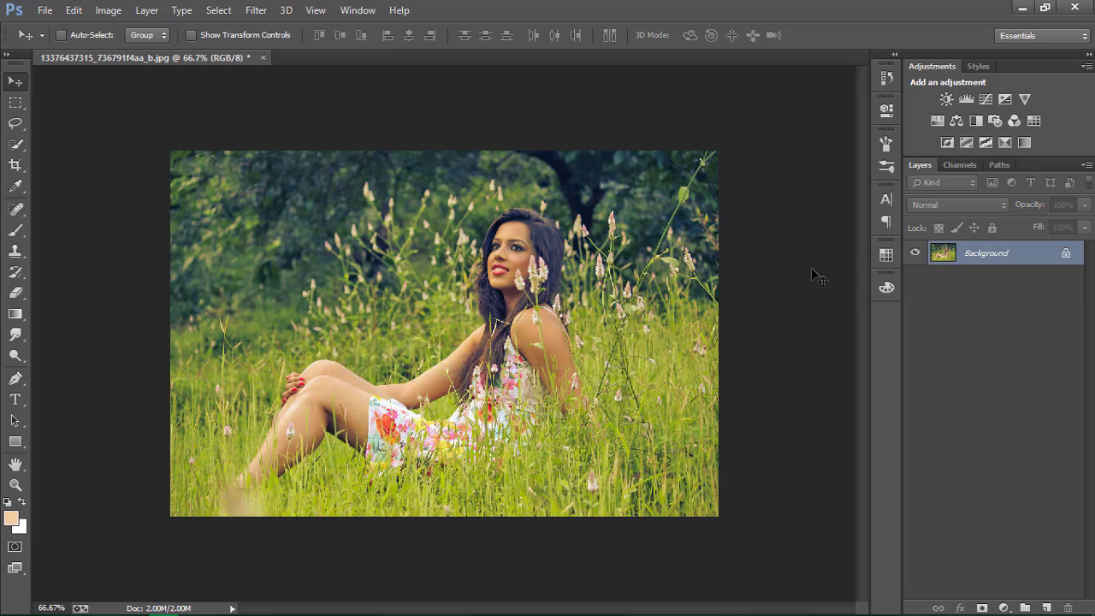
key("ctrl+j")
left_click(257, 10)
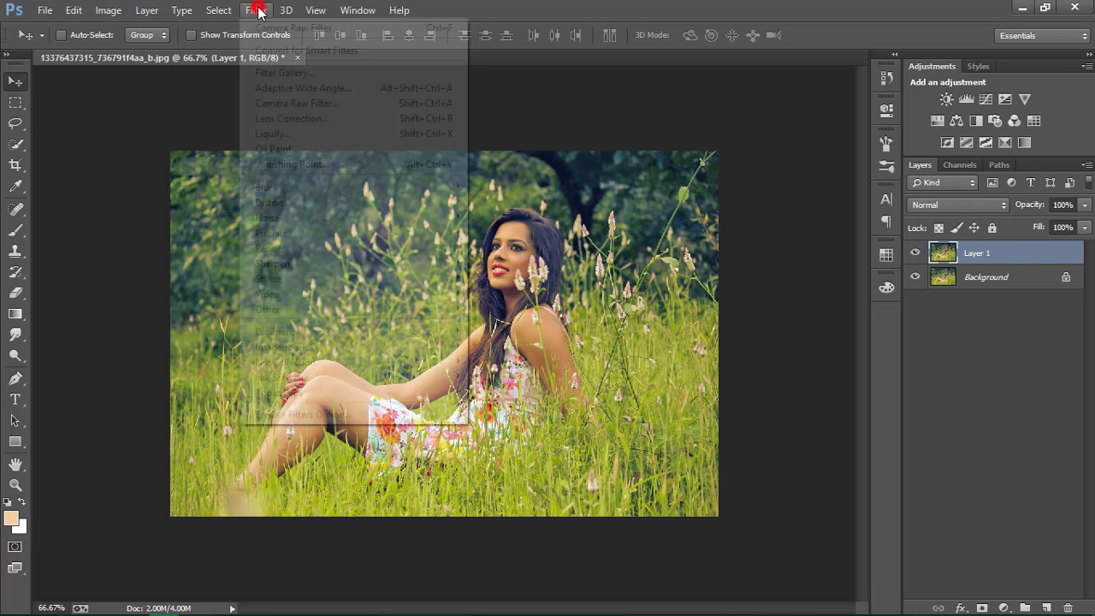
left_click(289, 103)
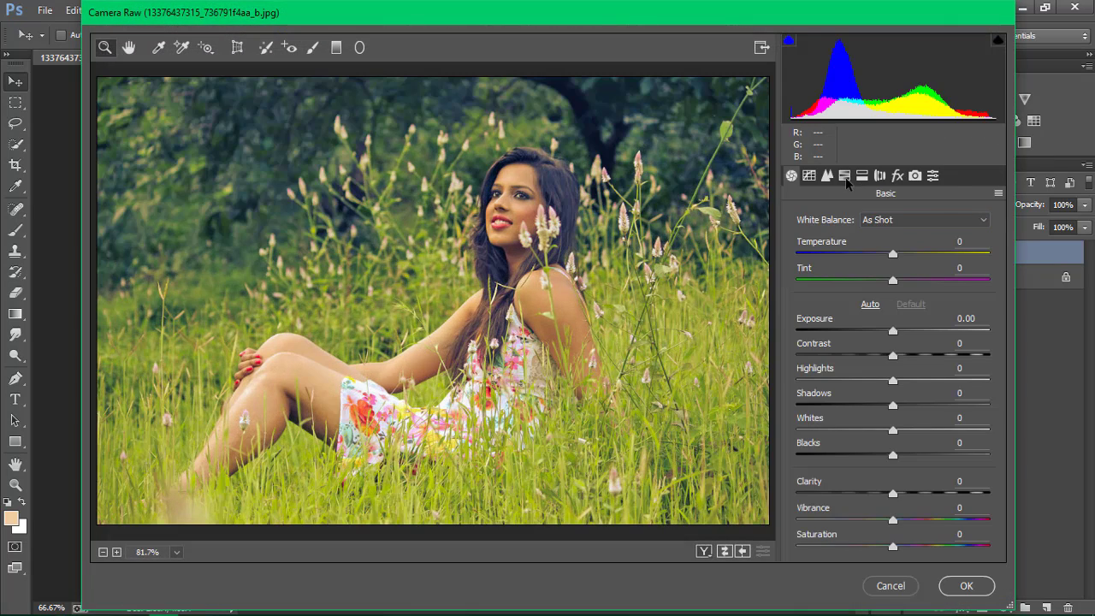
left_click(845, 176)
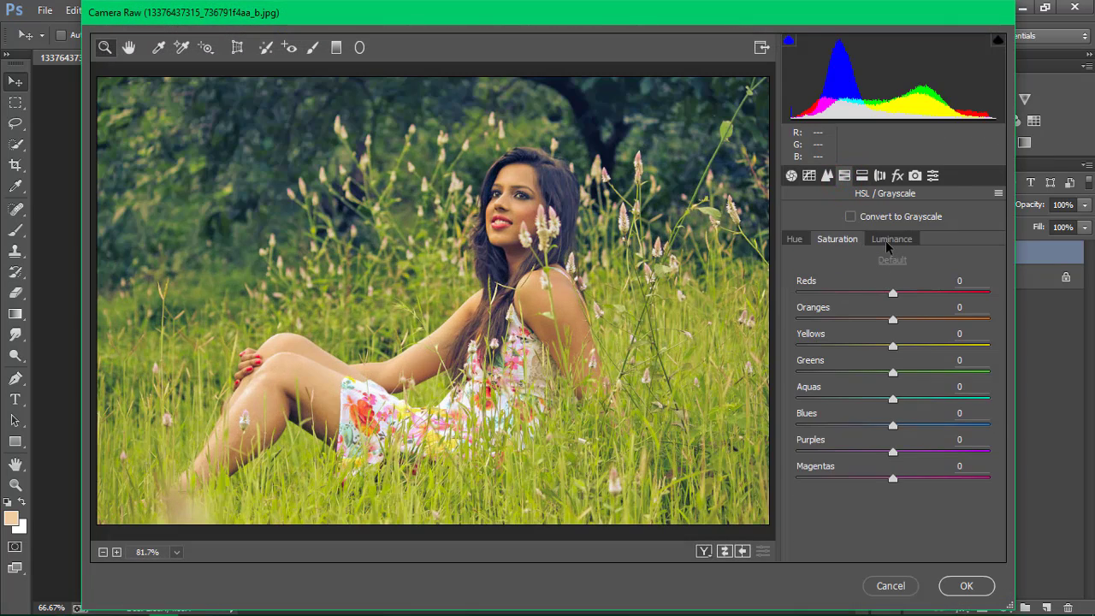
left_click(891, 240)
left_click_drag(893, 319, 914, 319)
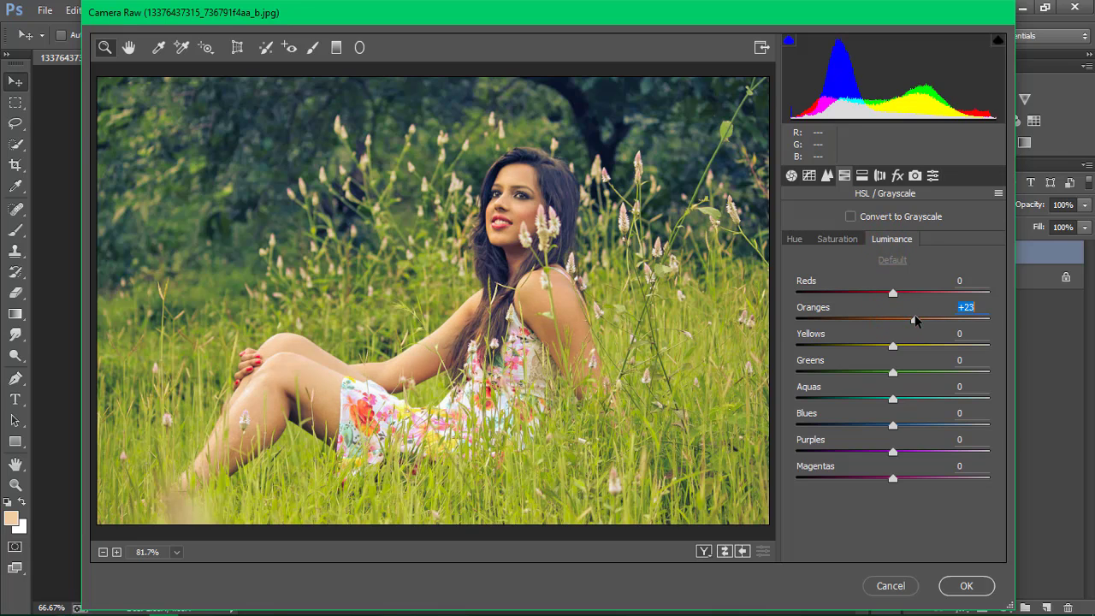
Step: Boost green saturation to +30, shift green hue to +6, then apply the Camera Raw pass
left_click(828, 240)
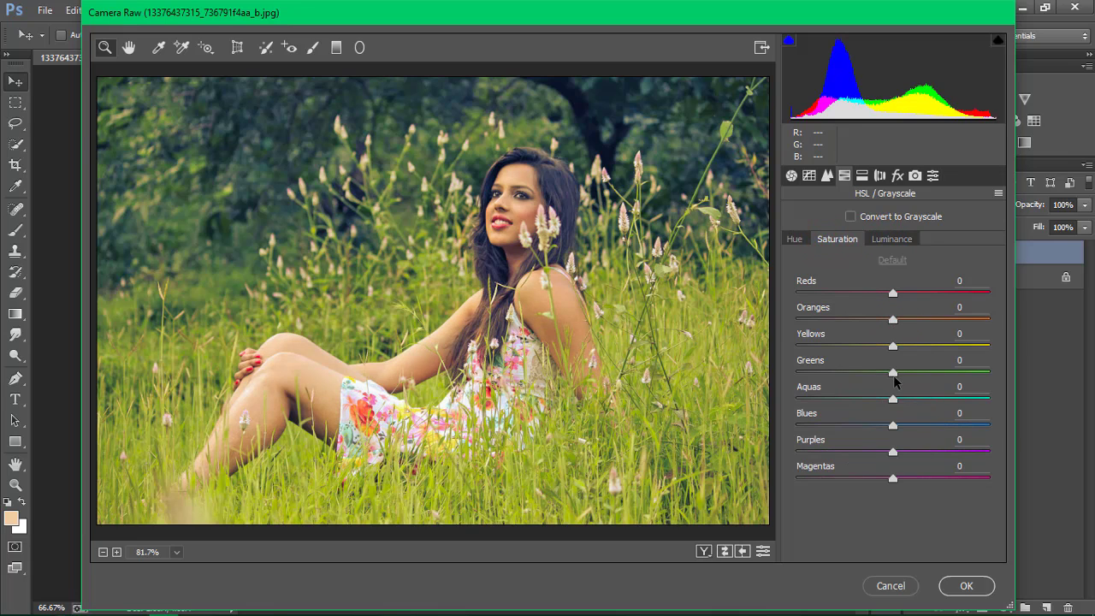
left_click_drag(893, 372, 921, 373)
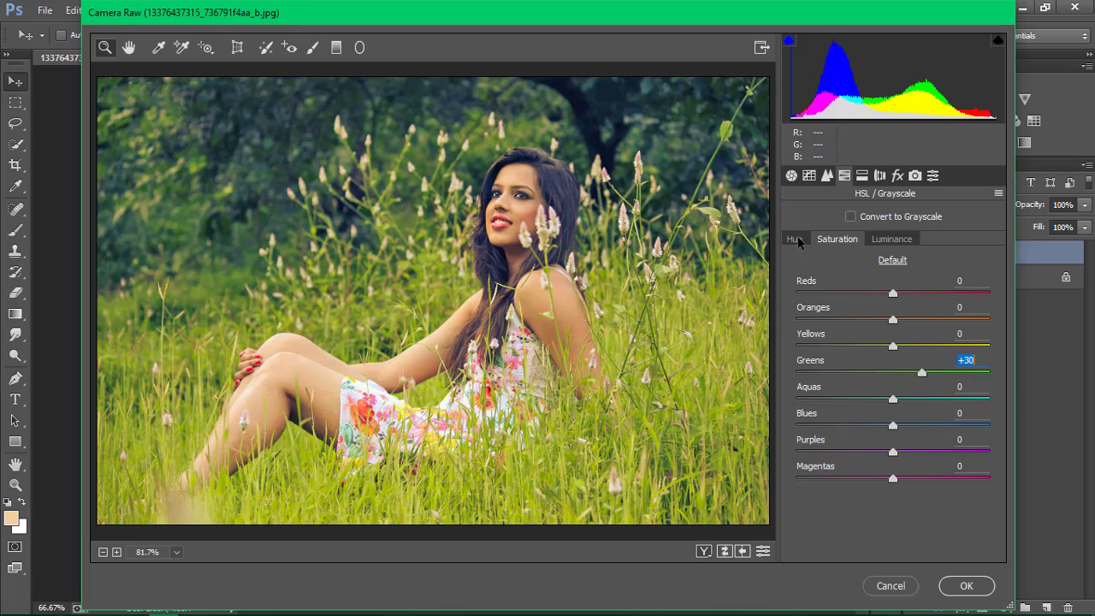
left_click(796, 240)
left_click_drag(891, 373, 899, 372)
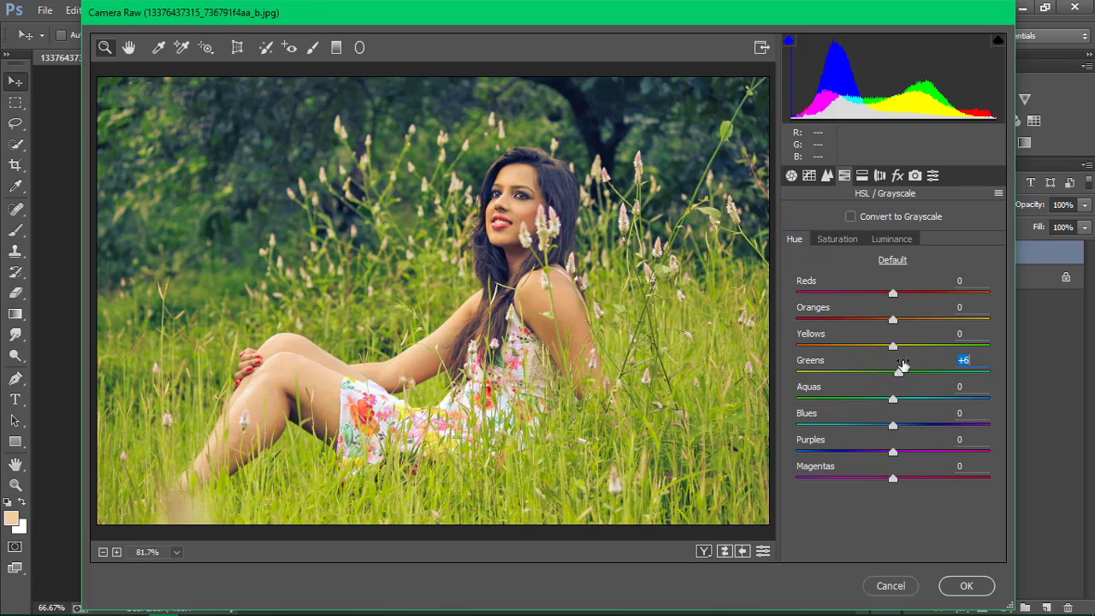
left_click(892, 239)
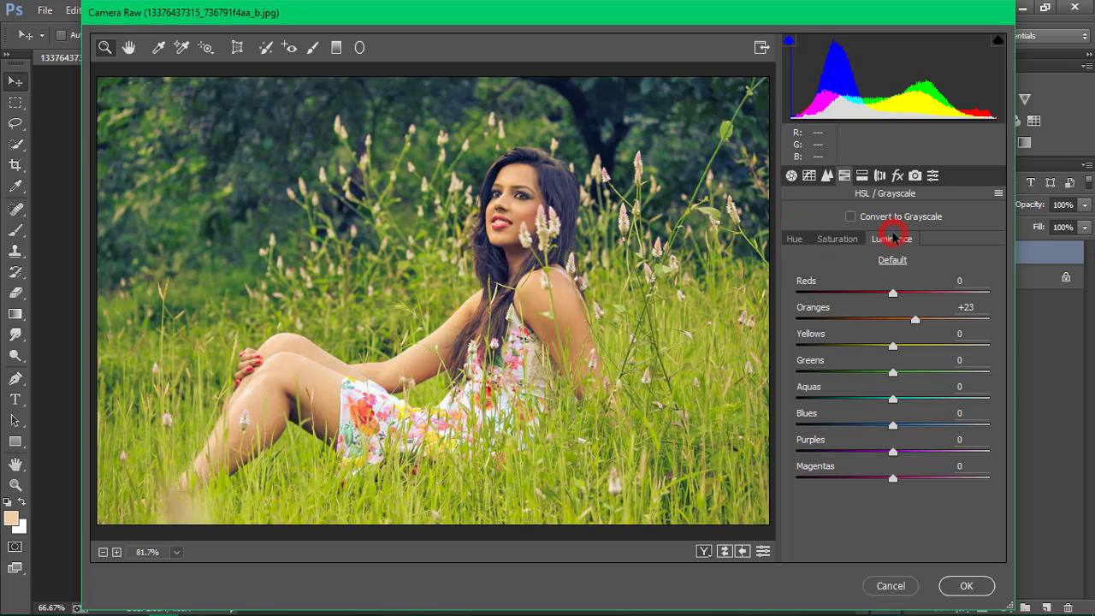
left_click(860, 176)
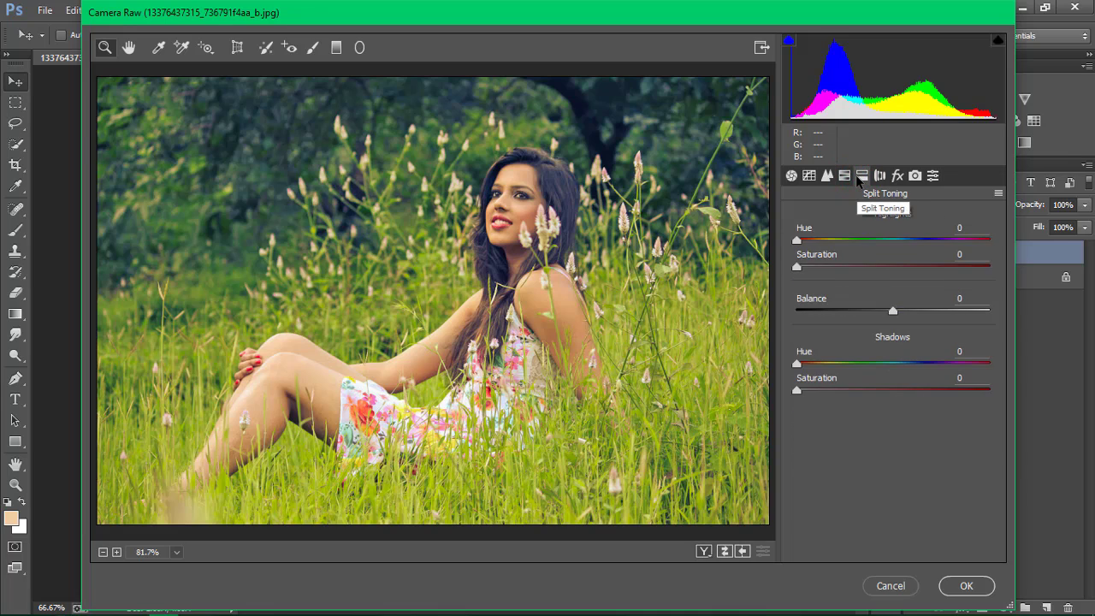
left_click(914, 176)
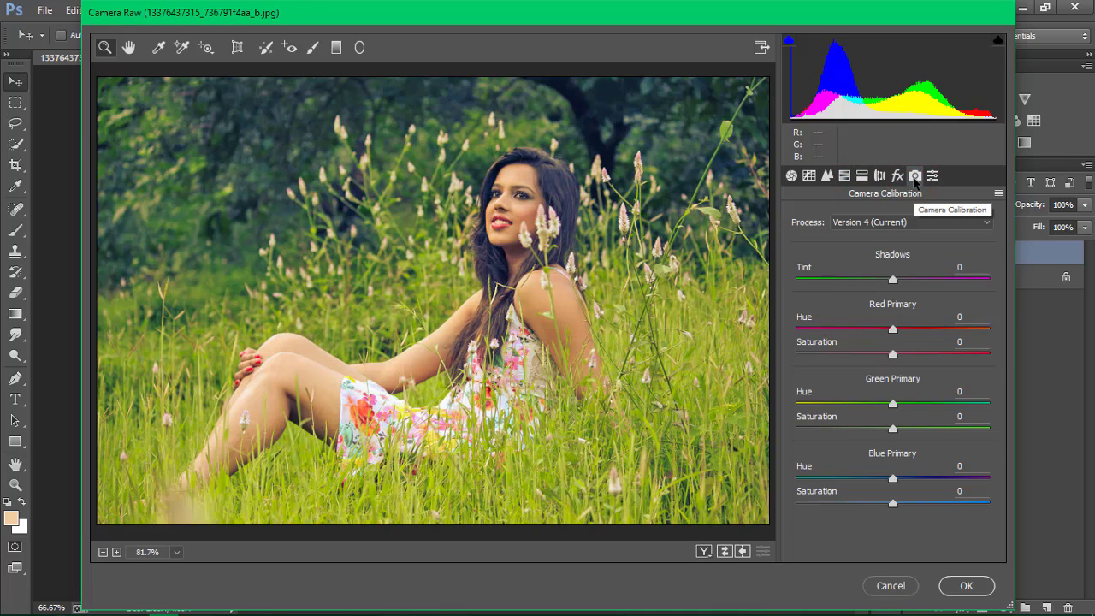
left_click(826, 176)
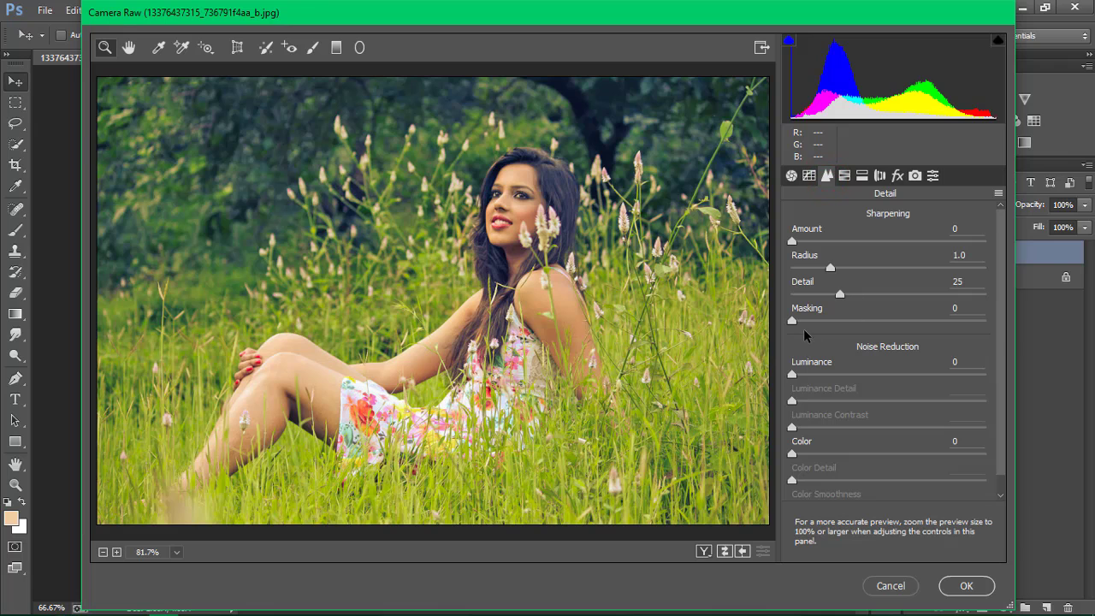
left_click(964, 585)
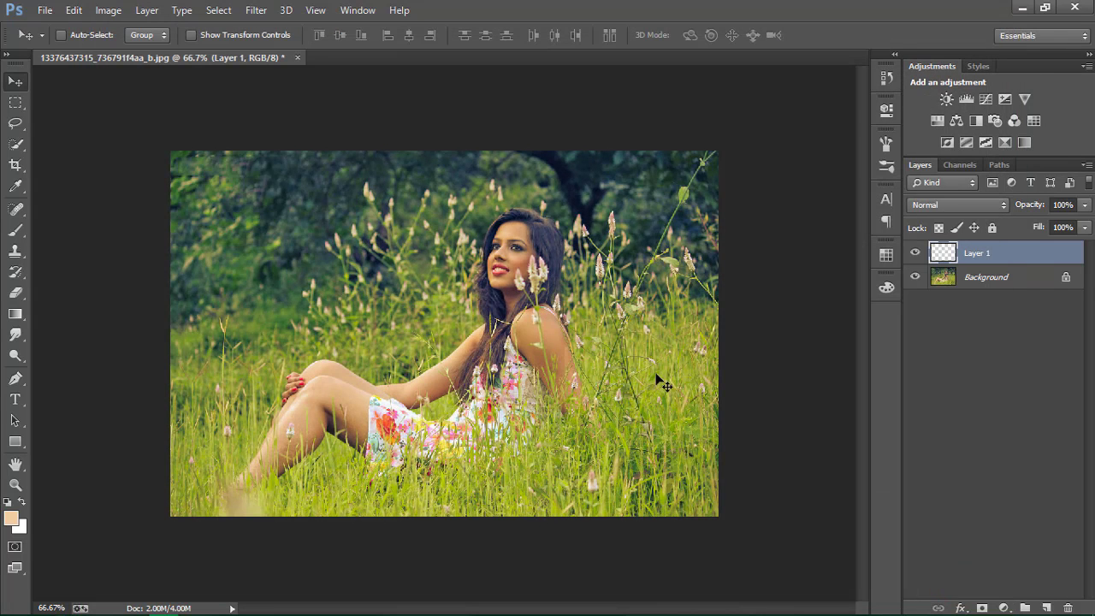
Step: Compare before/after, then apply Noiseware Professional's stronger noise reduction to Layer 1
key("ctrl+z")
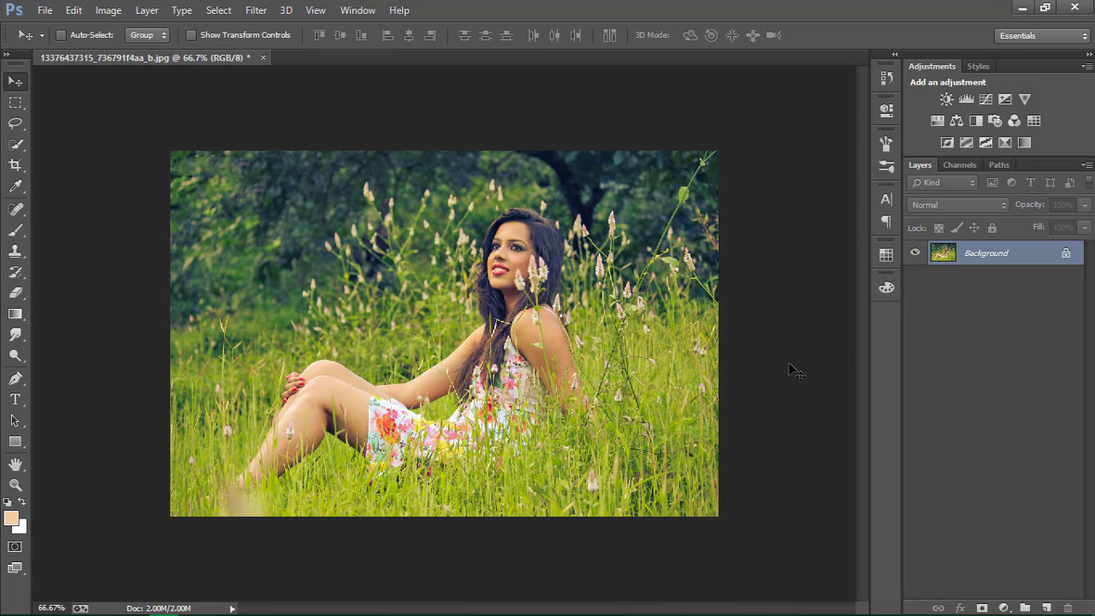
key("ctrl+z")
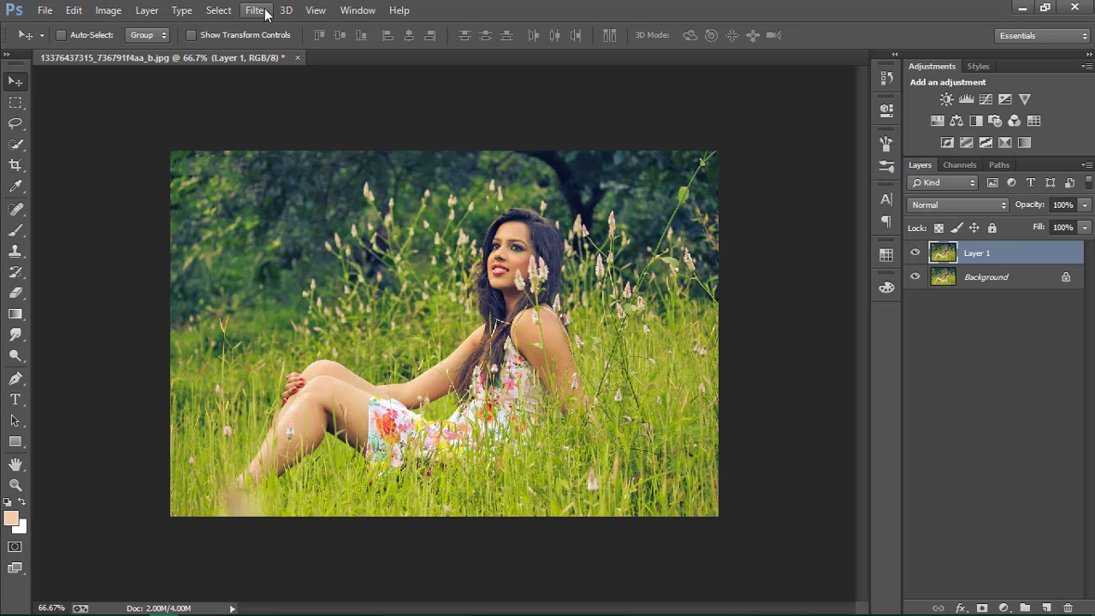
left_click(256, 11)
mouse_move(282, 347)
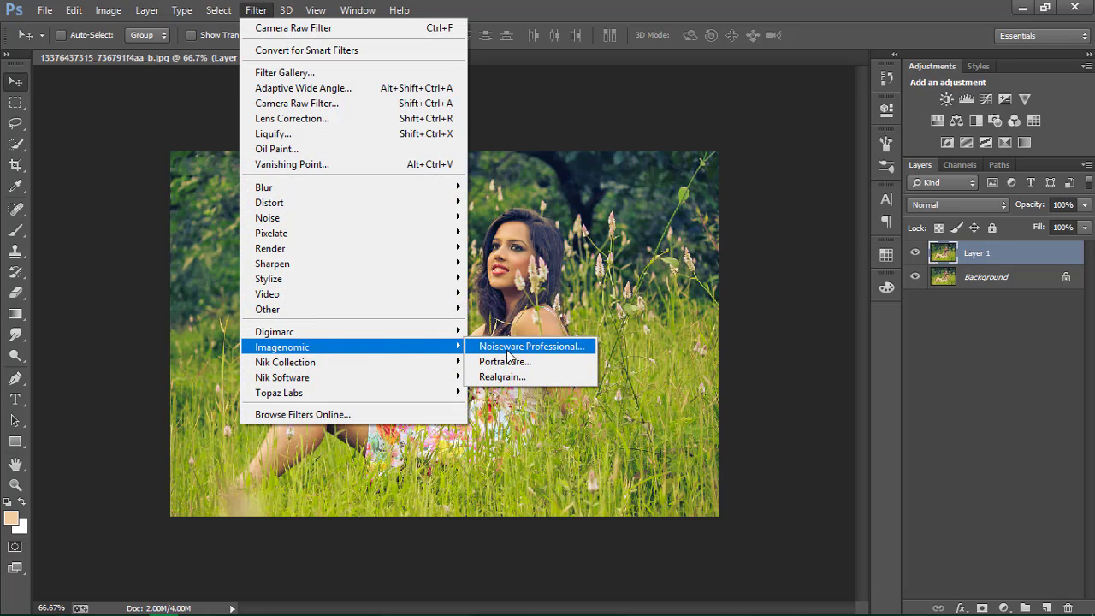
left_click(503, 353)
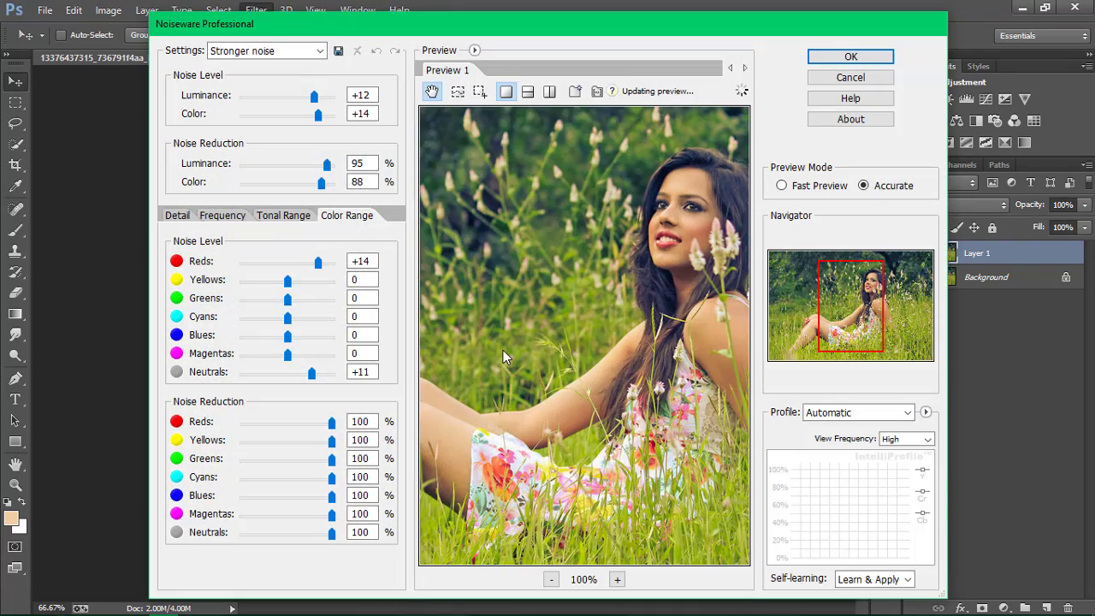
left_click(647, 291)
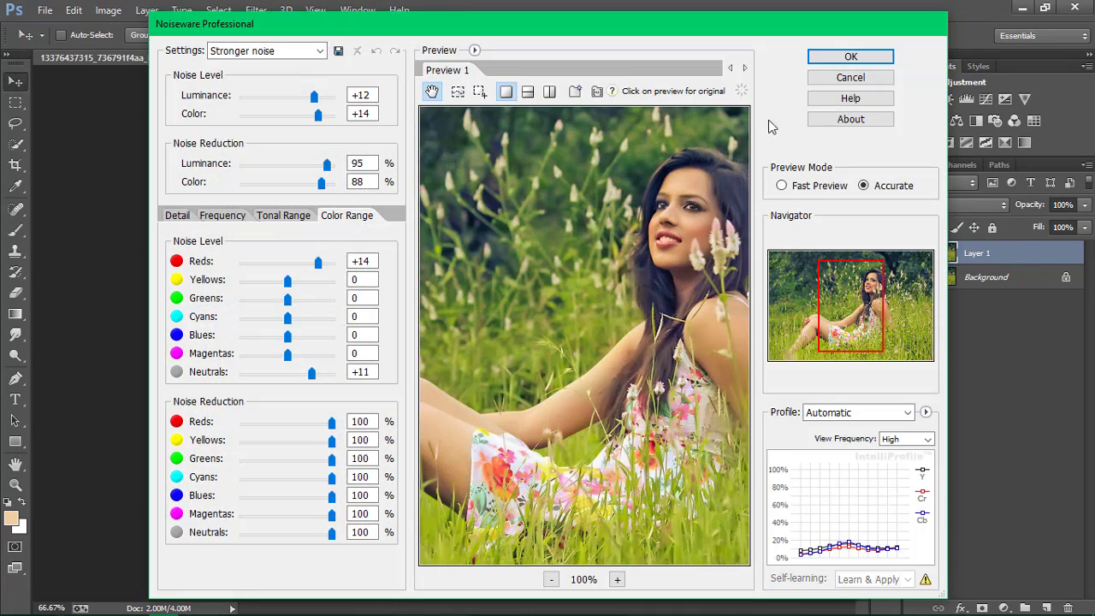
left_click(843, 57)
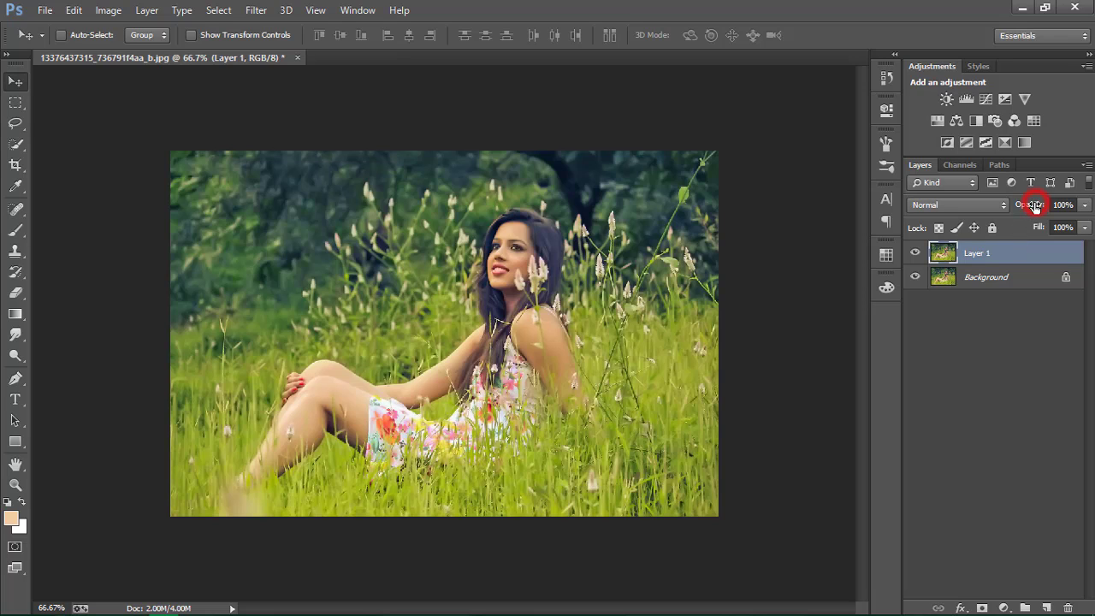
left_click_drag(1035, 206, 1036, 209)
Step: Try Layer 1 at about 58% opacity against the original, then restore it to 100%
left_click(914, 254)
left_click_drag(1035, 210, 1042, 210)
left_click(916, 253)
key("Delete")
key("ctrl+j")
left_click(257, 11)
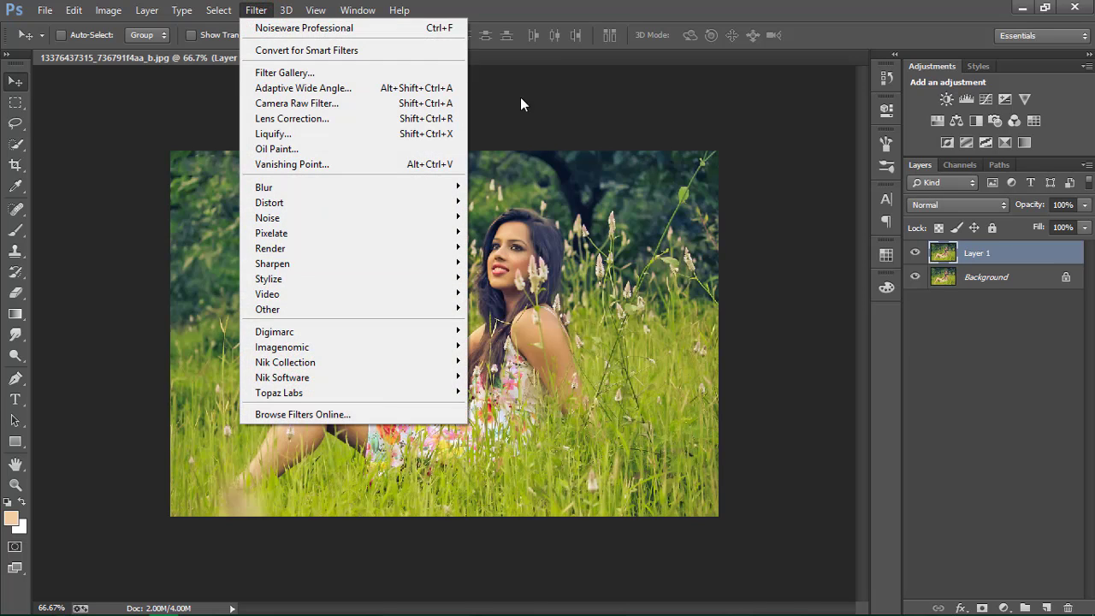
left_click(607, 32)
Step: Add a Channel Mixer layer and mix green into the Red output, with red at -43
left_click(1046, 606)
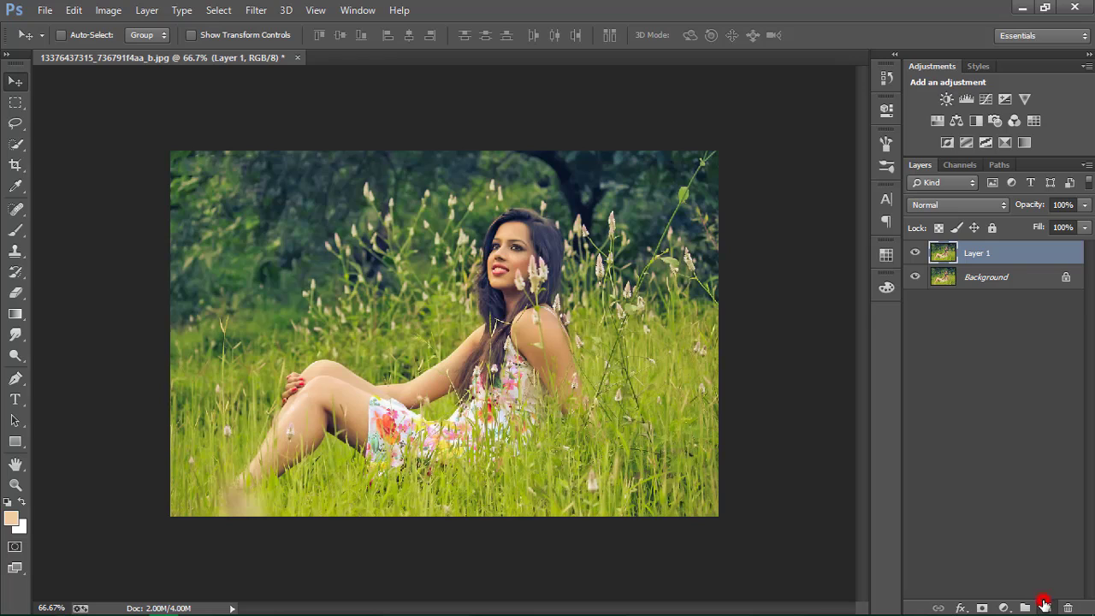
key("ctrl+z")
left_click(1003, 608)
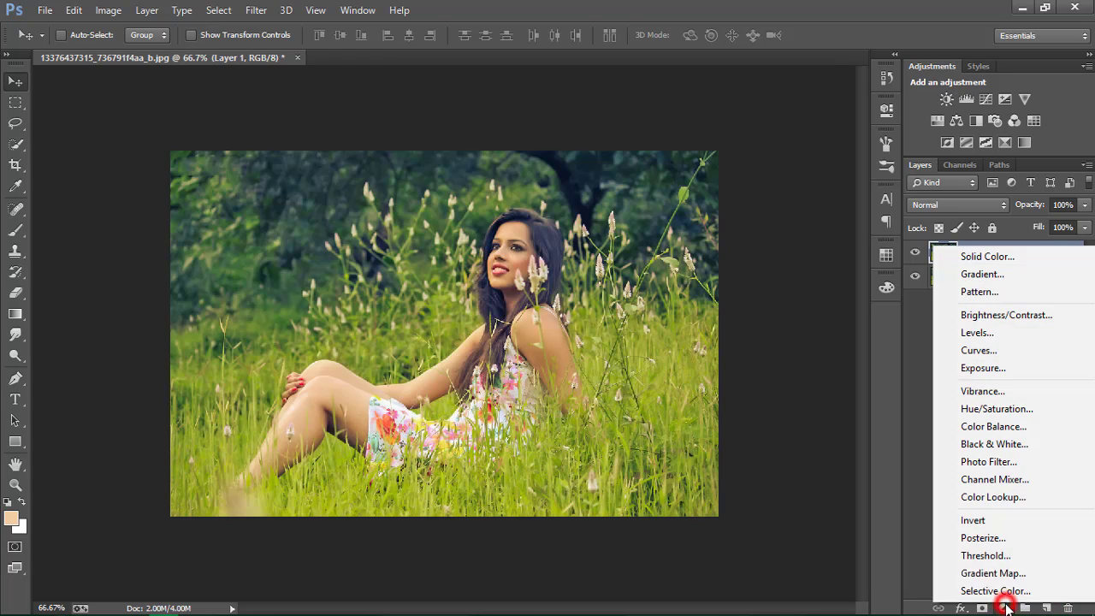
left_click(1009, 479)
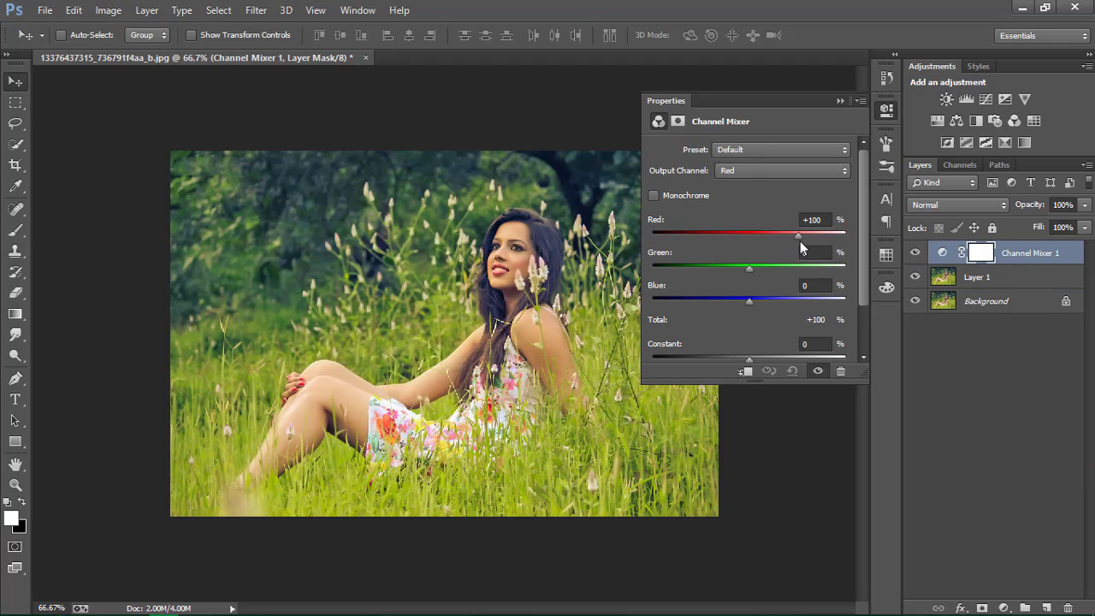
left_click_drag(800, 237, 811, 237)
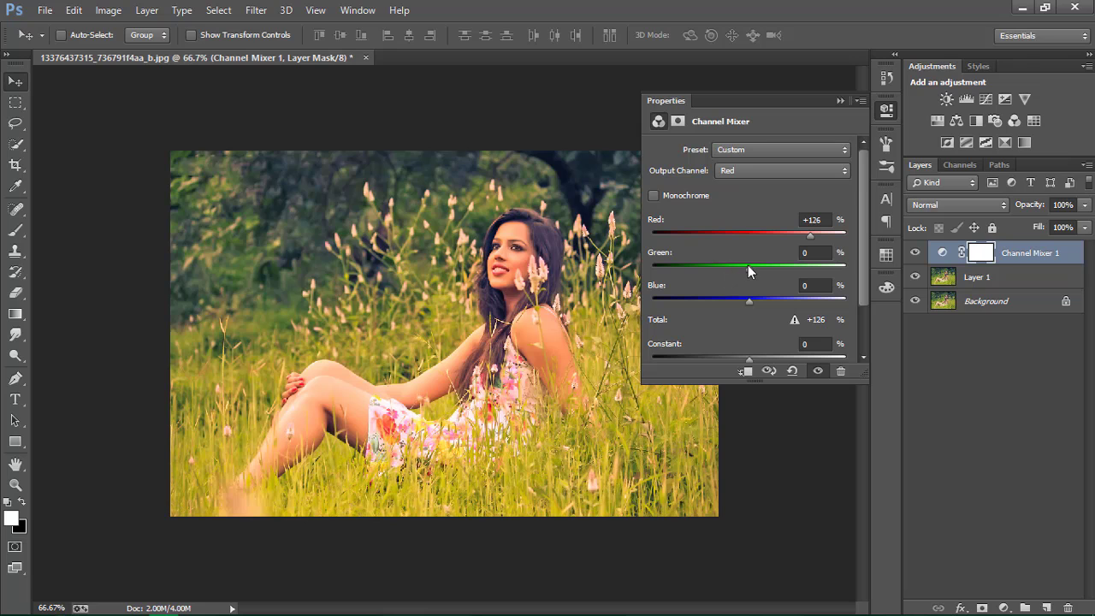
mouse_move(748, 266)
left_mouse_down()
mouse_move(794, 265)
mouse_move(776, 239)
mouse_move(740, 238)
left_mouse_up()
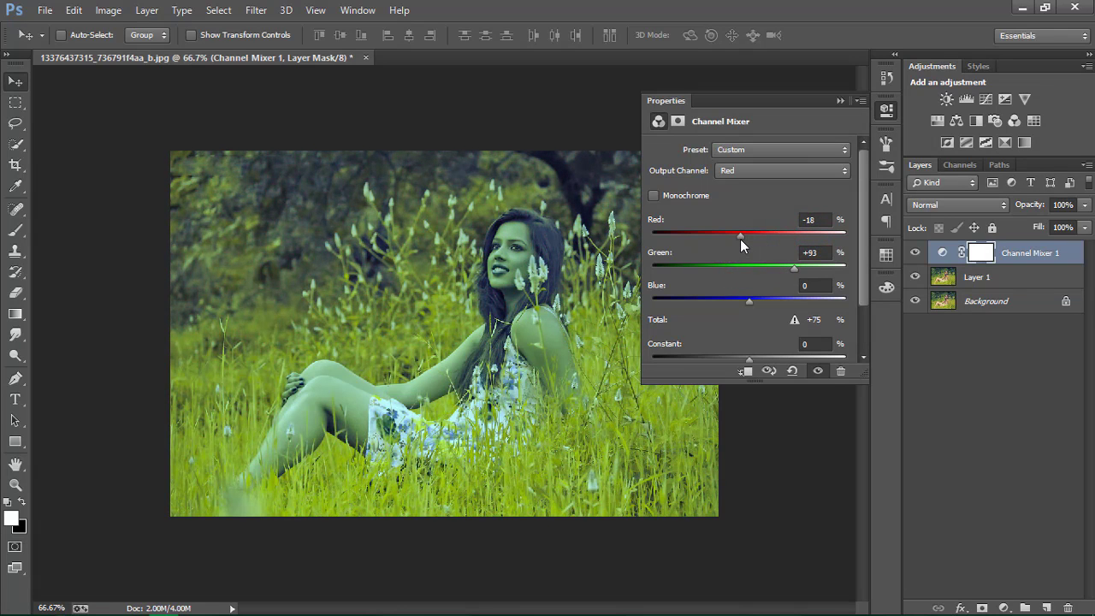
left_click_drag(795, 267, 826, 267)
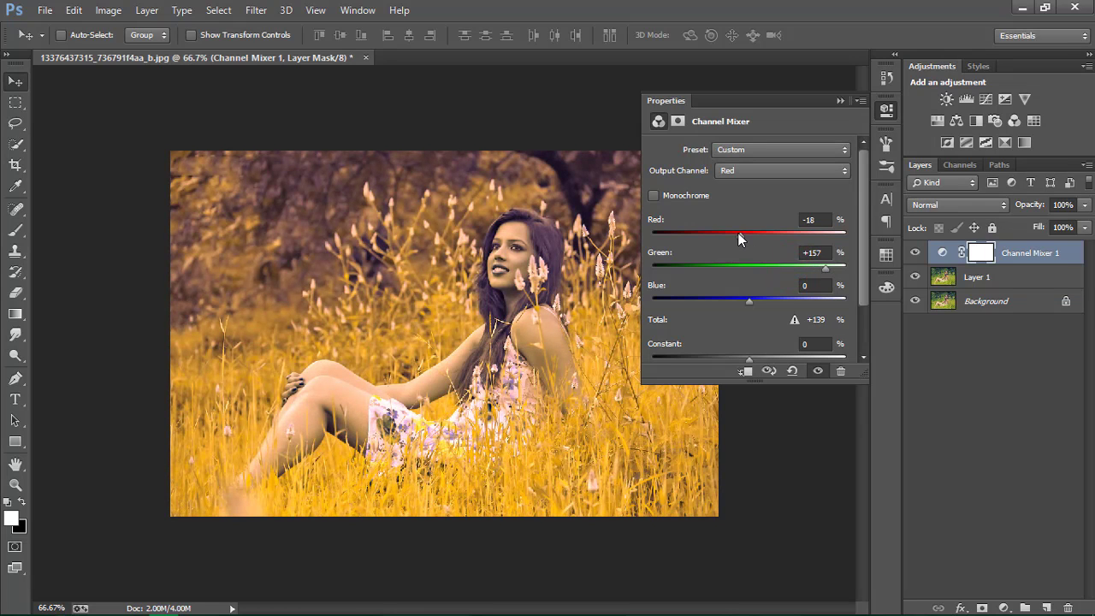
left_click_drag(740, 239, 729, 239)
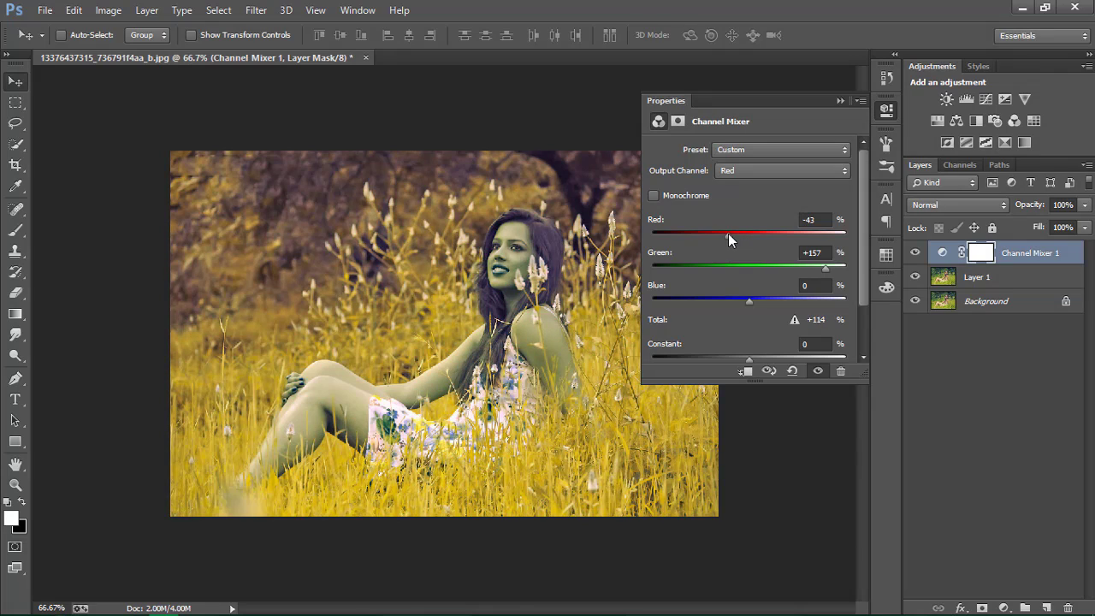
Step: Fine-tune the Red output: green to +182 then lower, blue adjusted, red at -66
left_click(827, 268)
left_click_drag(831, 269, 839, 270)
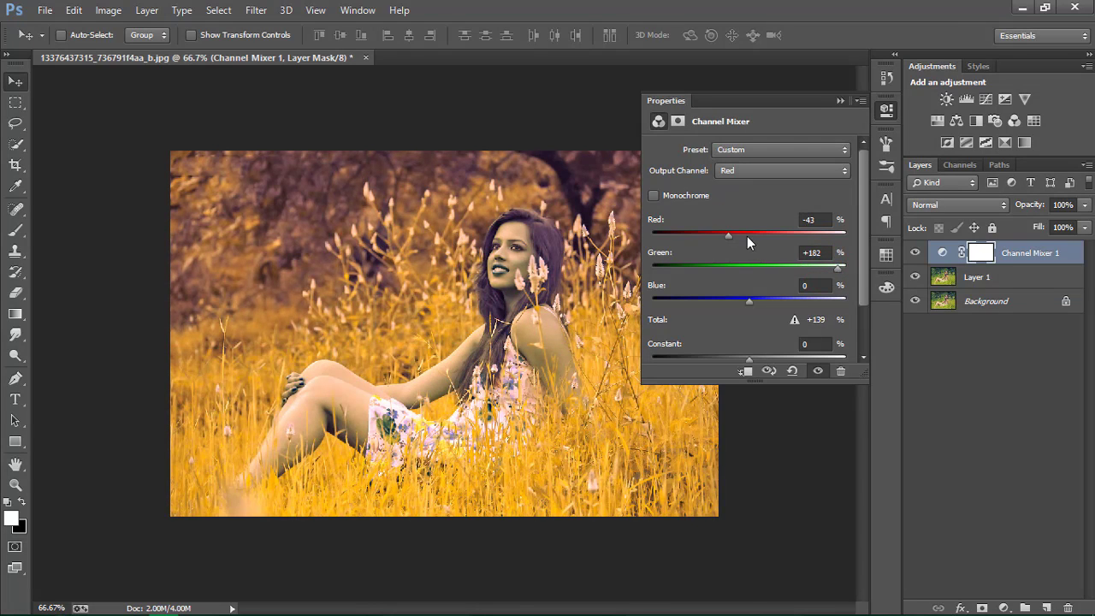
left_click_drag(729, 233, 719, 233)
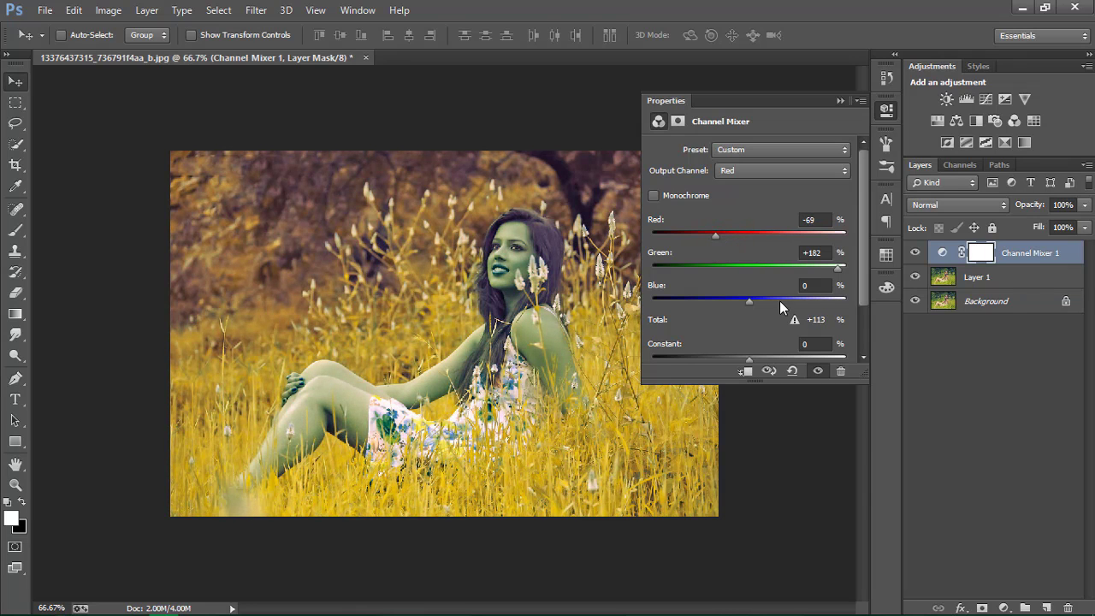
mouse_move(748, 299)
left_mouse_down()
mouse_move(766, 297)
mouse_move(746, 297)
left_mouse_up()
left_click_drag(839, 266, 824, 265)
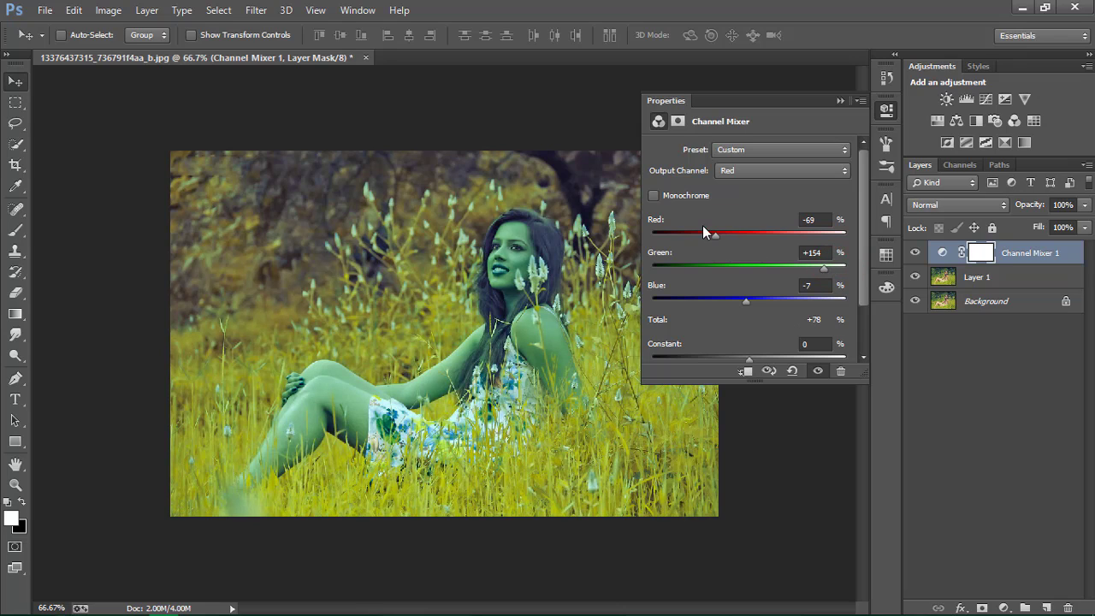
left_click_drag(714, 233, 717, 233)
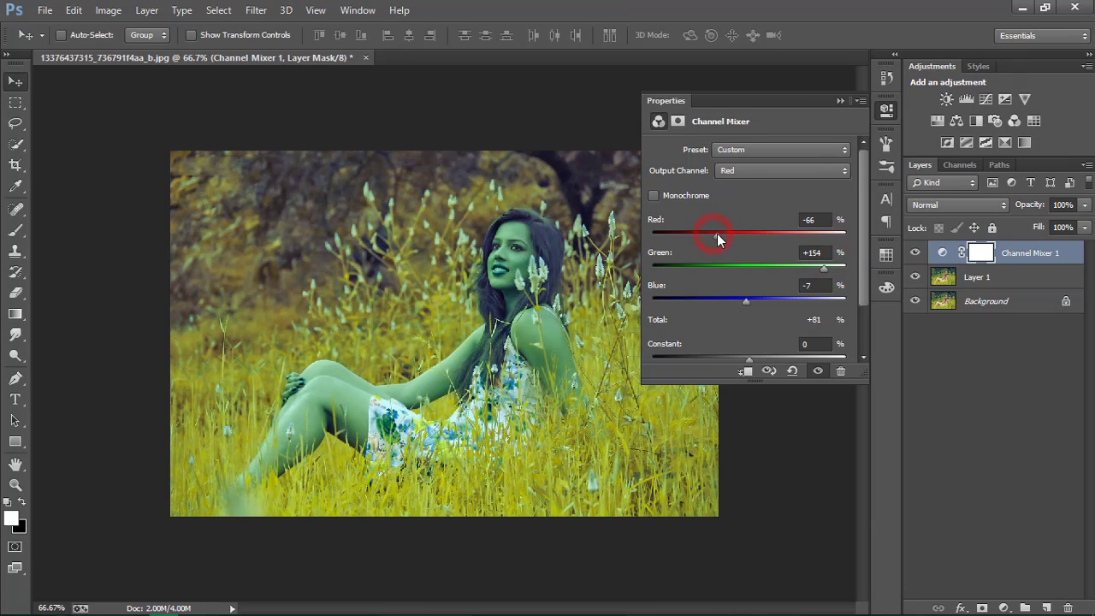
left_click(886, 111)
Step: Blend the Channel Mixer as Lighten and retune it to red -36, green +179
left_click(956, 208)
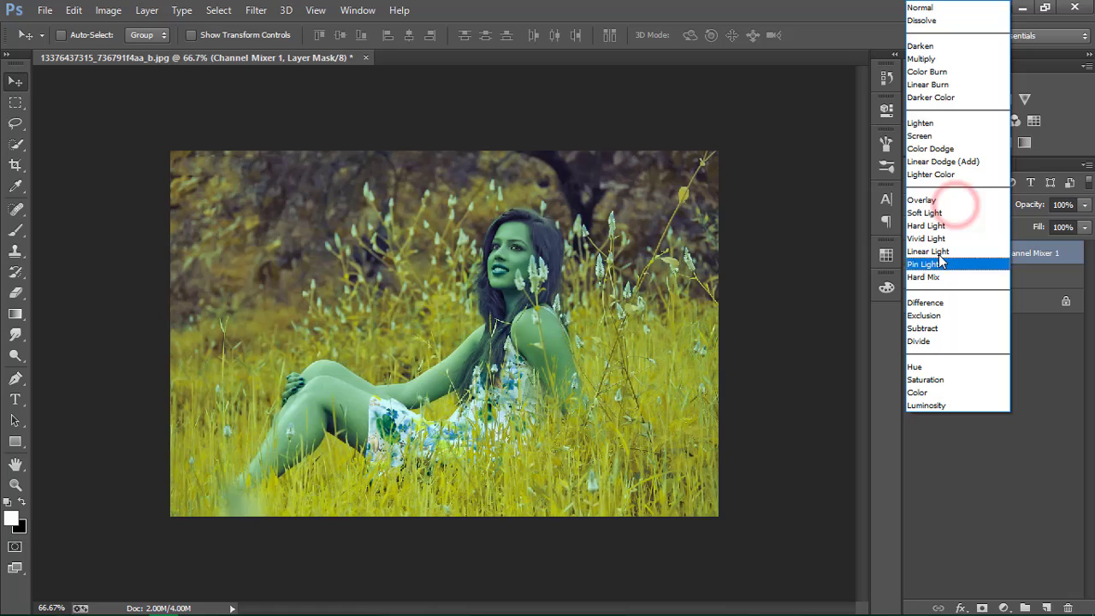
left_click(933, 122)
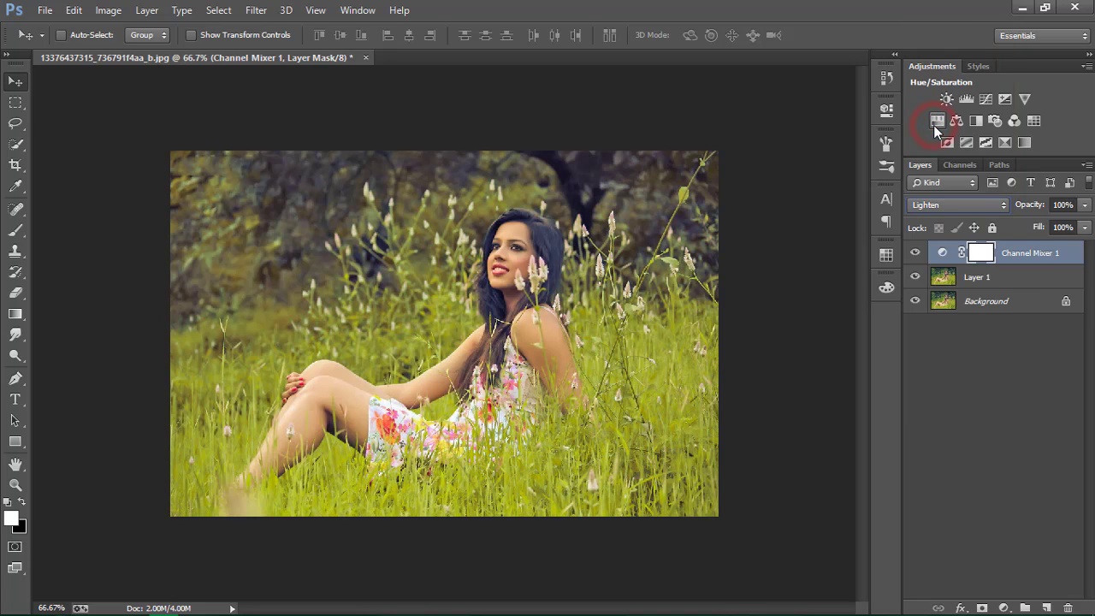
double_click(942, 253)
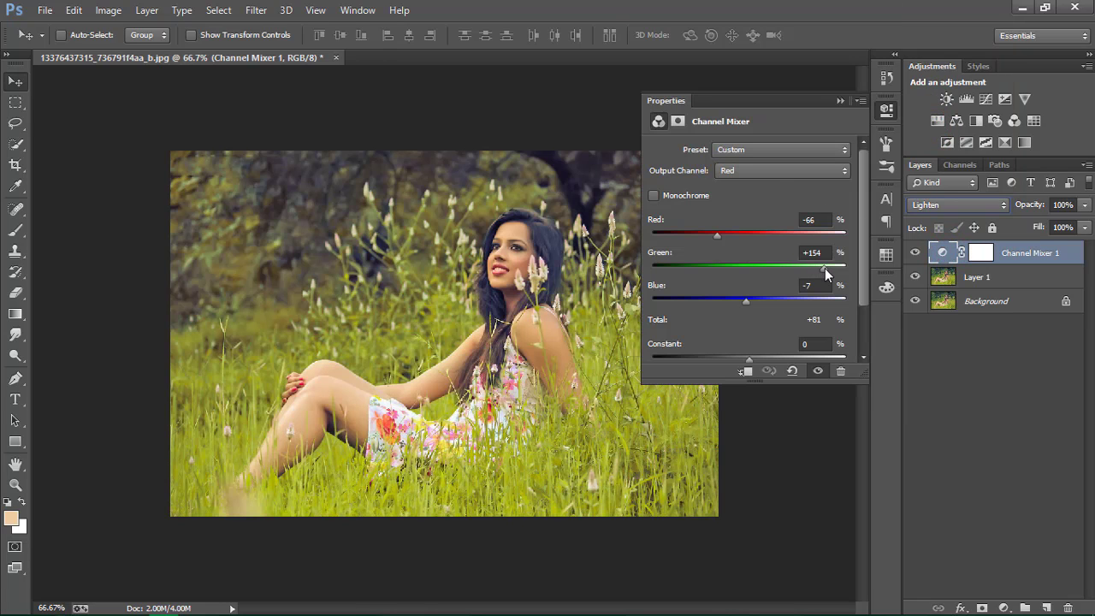
left_click_drag(824, 267, 836, 269)
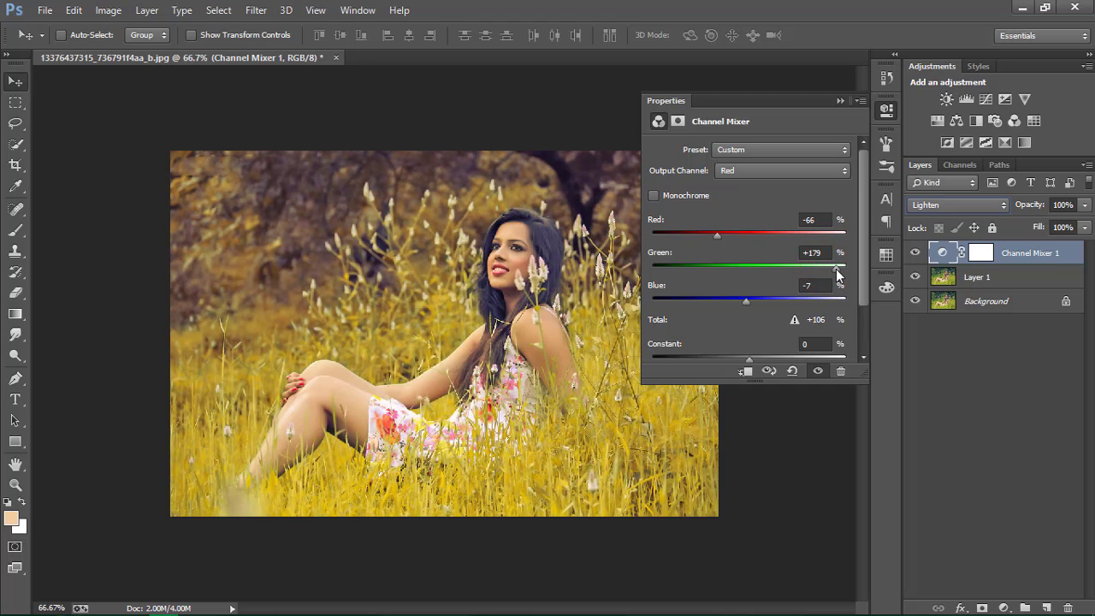
left_click_drag(715, 232, 726, 233)
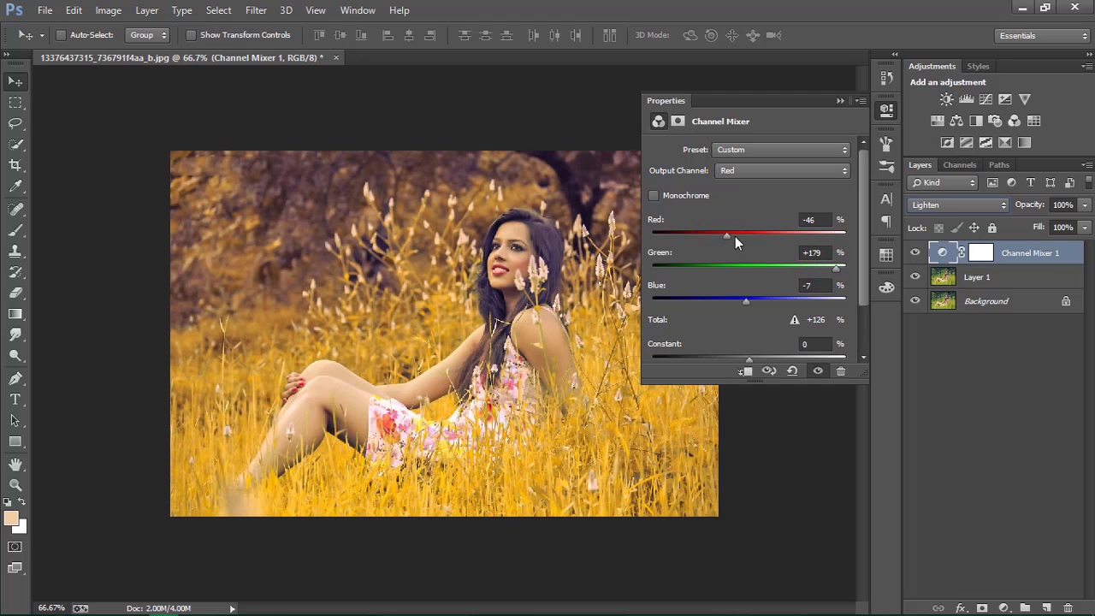
left_click_drag(837, 268, 836, 268)
left_click_drag(725, 234, 731, 233)
left_click(887, 110)
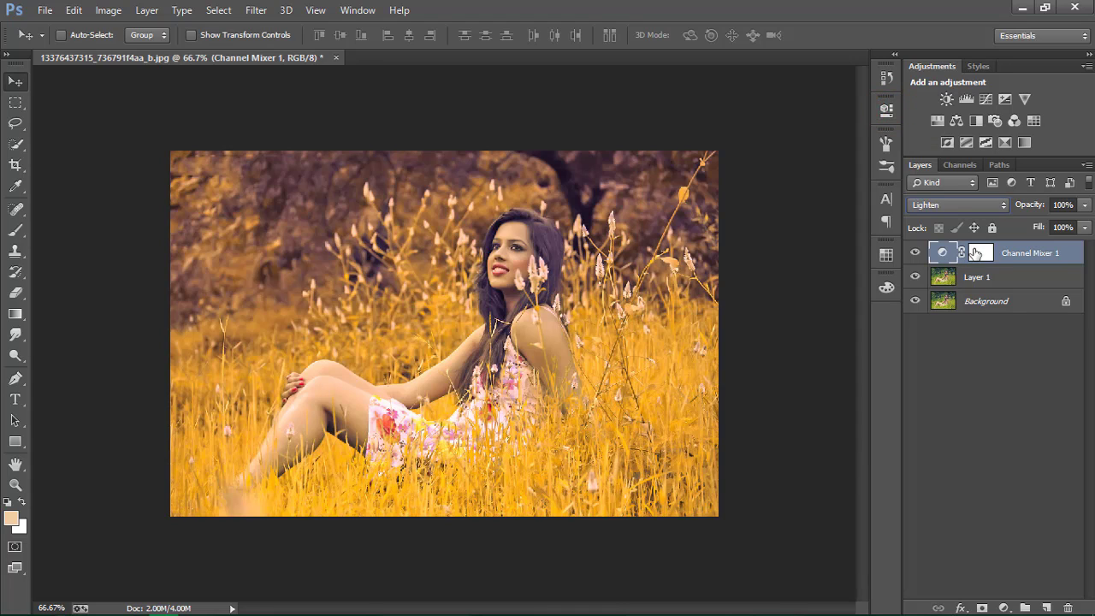
left_click(981, 253)
left_click(15, 292)
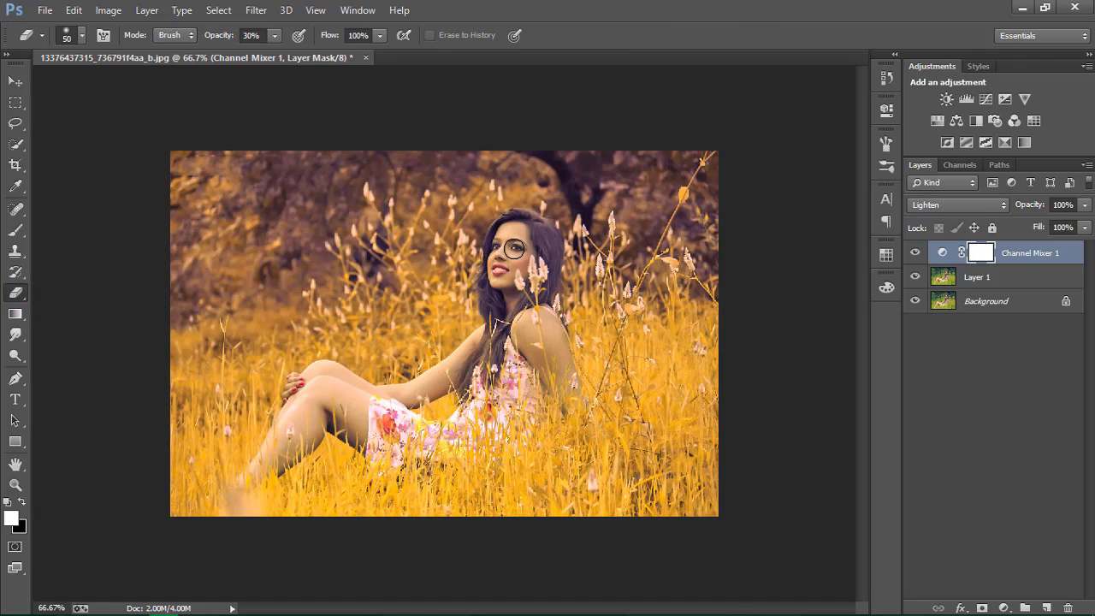
Step: With a smaller brush, mask the golden grade off the knee, thigh and dress
key("bracketleft")
left_click_drag(350, 385, 290, 402)
left_click_drag(374, 379, 397, 410)
left_click(916, 253)
Step: Merge all layers and duplicate the merged image as a new Layer 1
key("ctrl+shift+e")
key("ctrl+j")
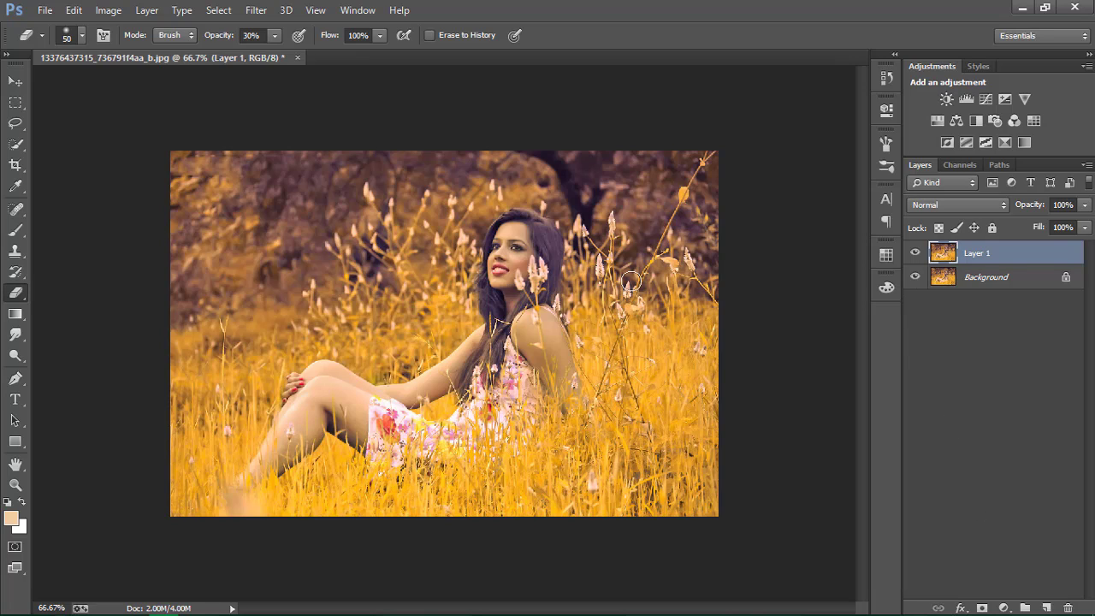
left_click(15, 80)
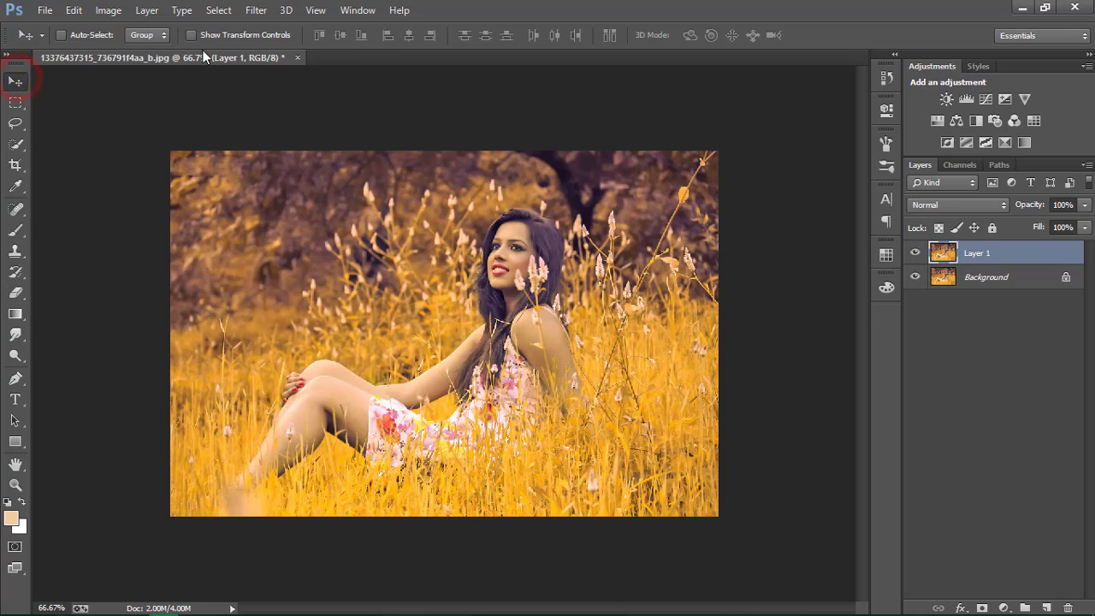
Step: Add a Color Lookup adjustment using the Fuji F125 Kodak 2395 LUT
left_click(1034, 122)
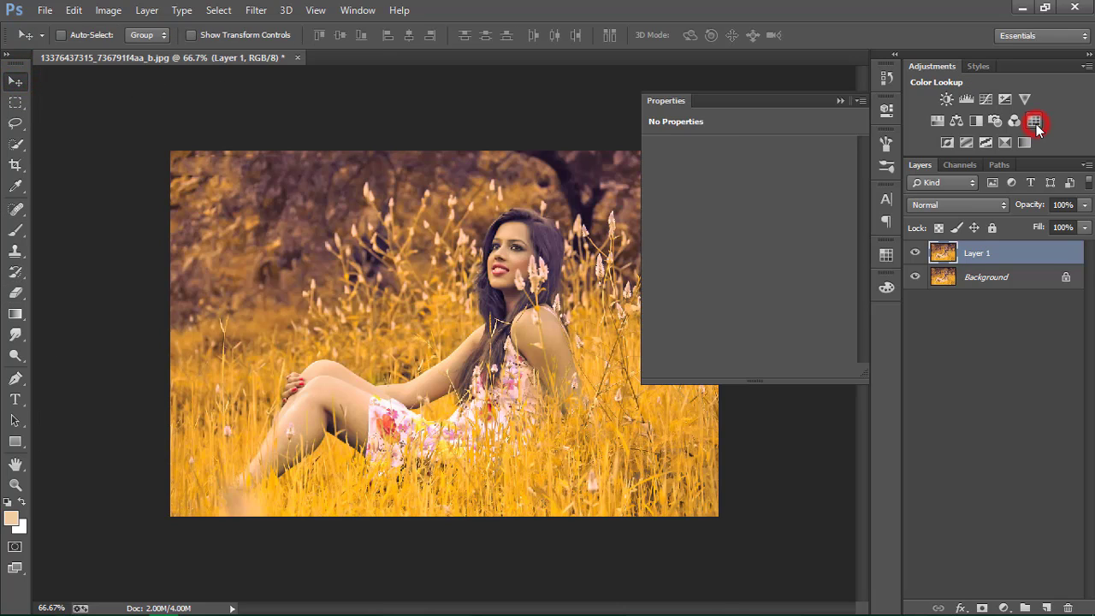
left_click(777, 152)
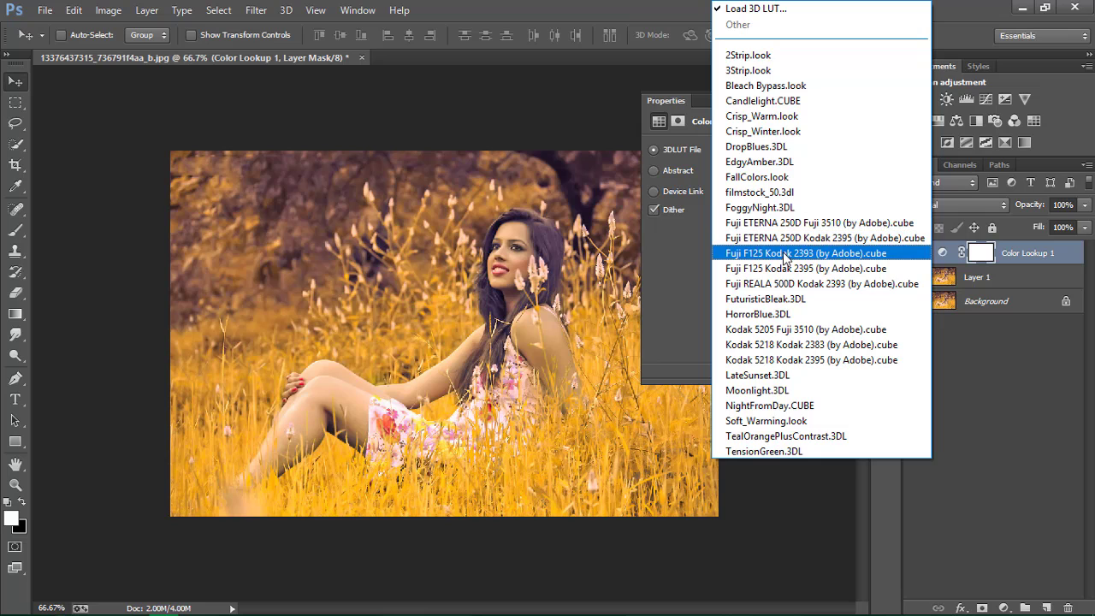
left_click(784, 252)
left_click(795, 149)
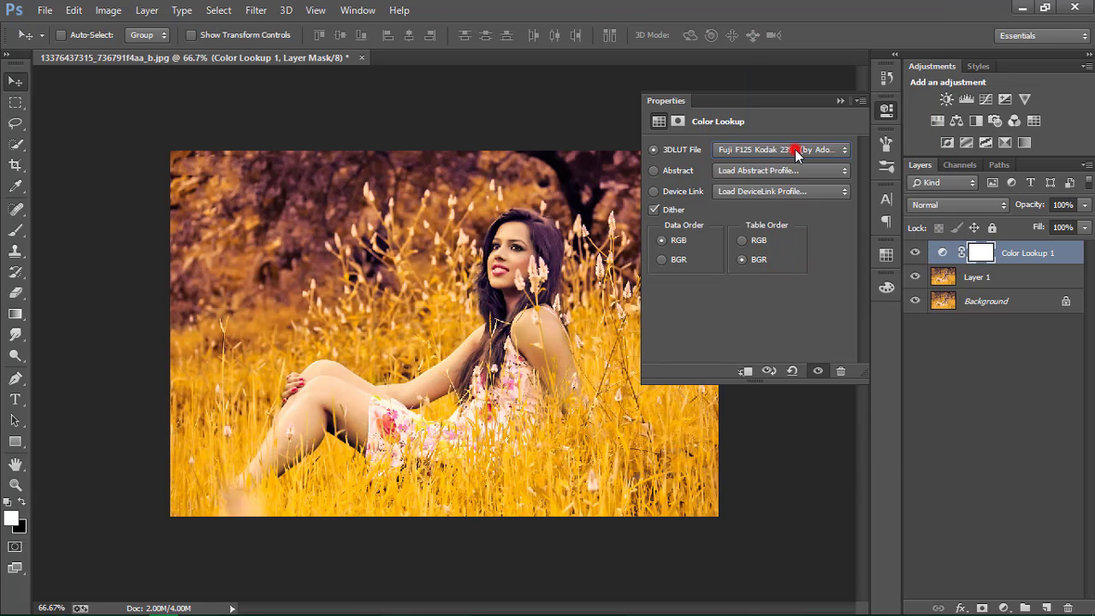
left_click(780, 267)
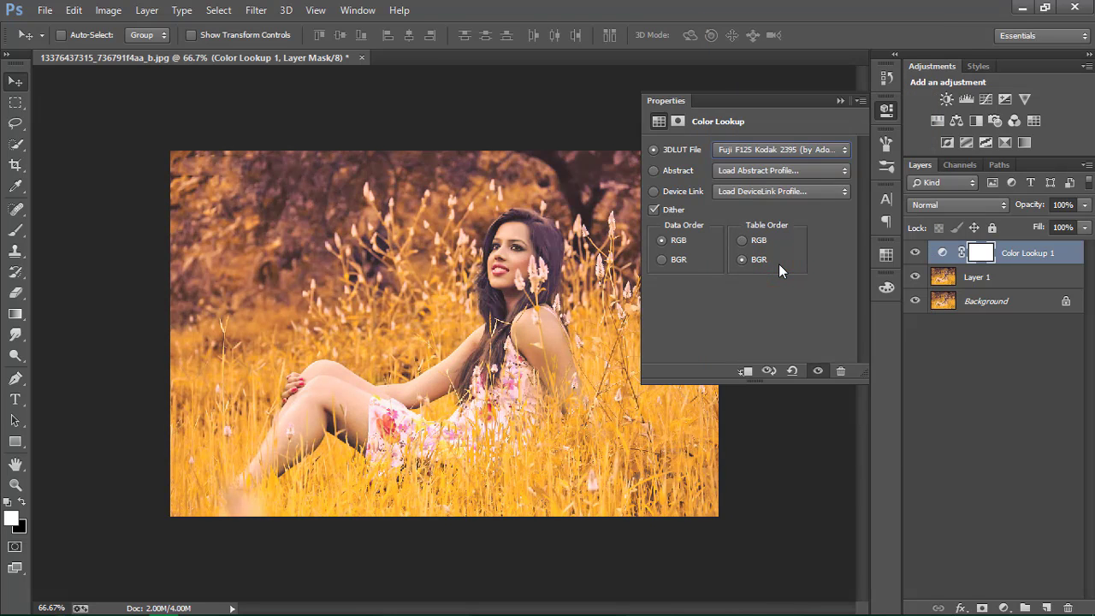
left_click(885, 113)
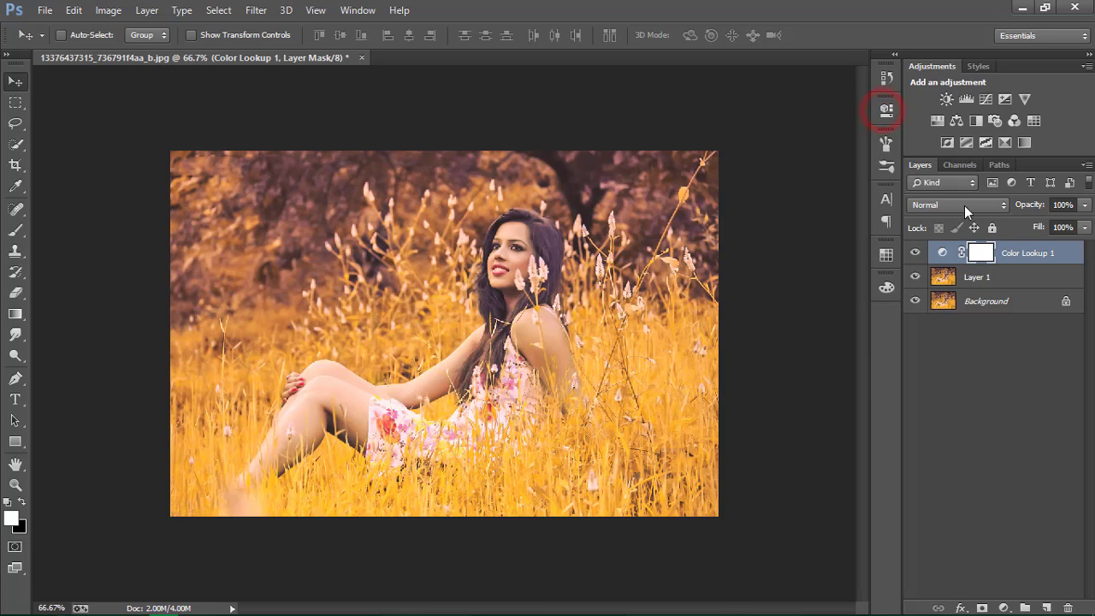
Step: Lower the lookup layer to 78% opacity and flatten it into Background
left_click(917, 252)
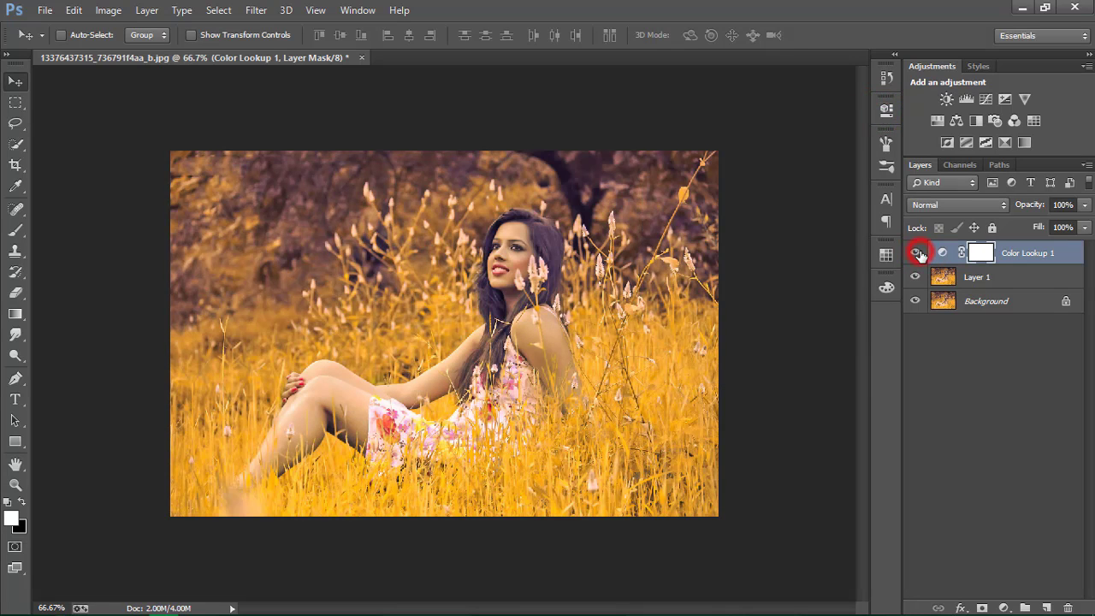
left_click(917, 253)
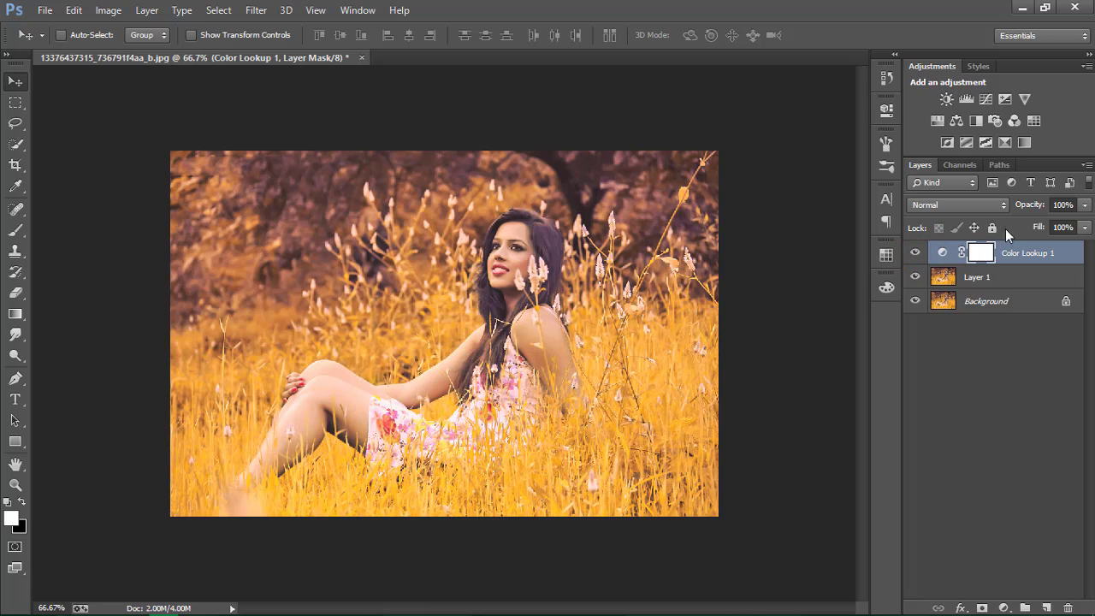
left_click_drag(1036, 209, 1019, 209)
left_click(914, 253)
key("ctrl+e")
key("ctrl+shift+e")
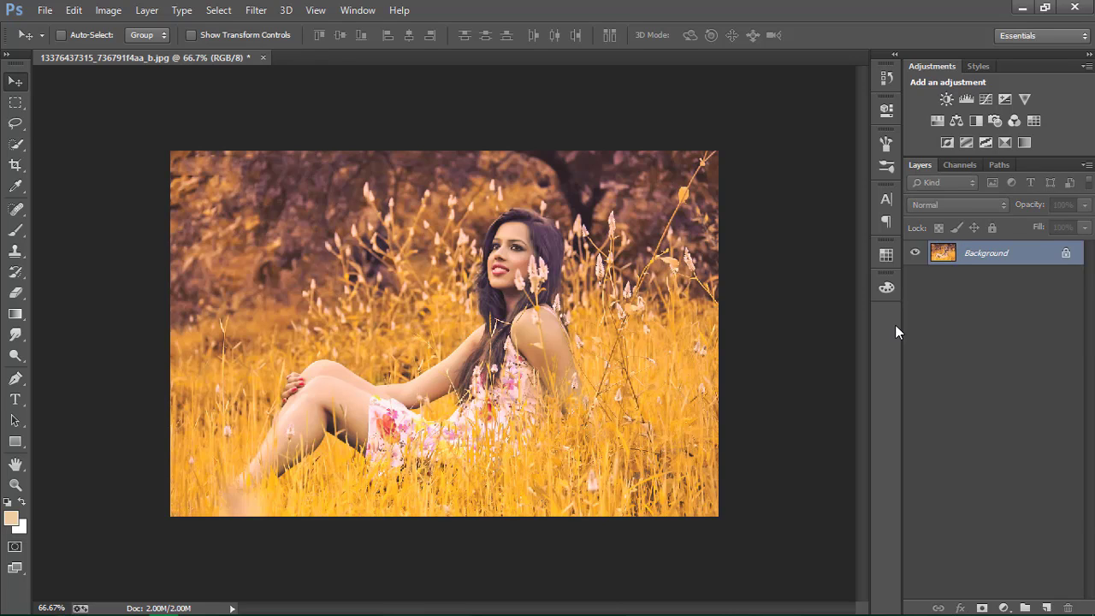
Step: Duplicate the photo and give it a Camera Raw post-crop vignette of about -31
key("ctrl+z")
left_click(256, 11)
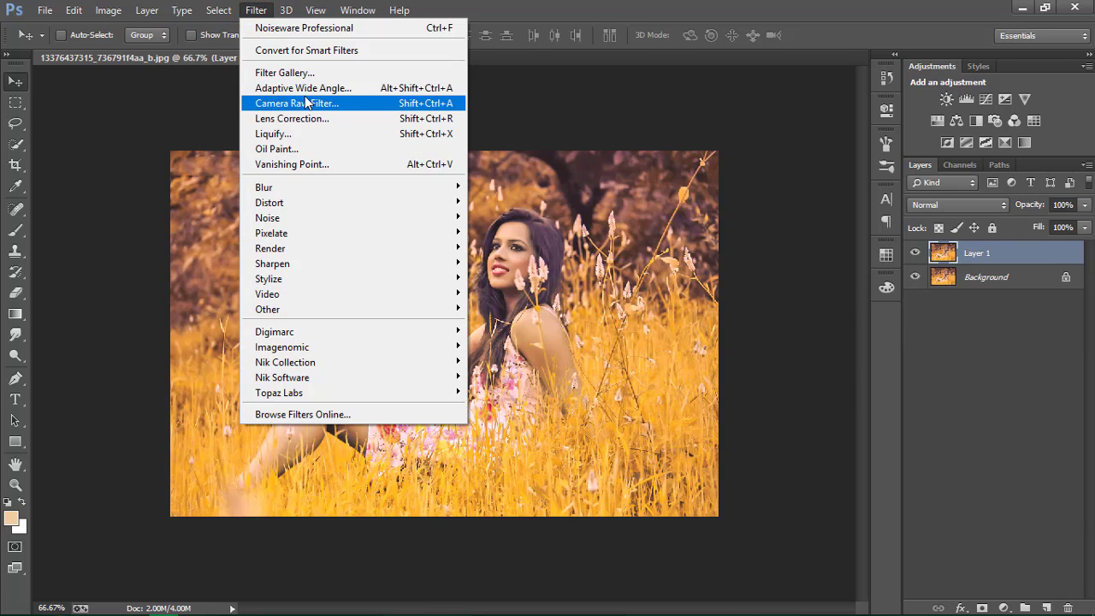
left_click(306, 104)
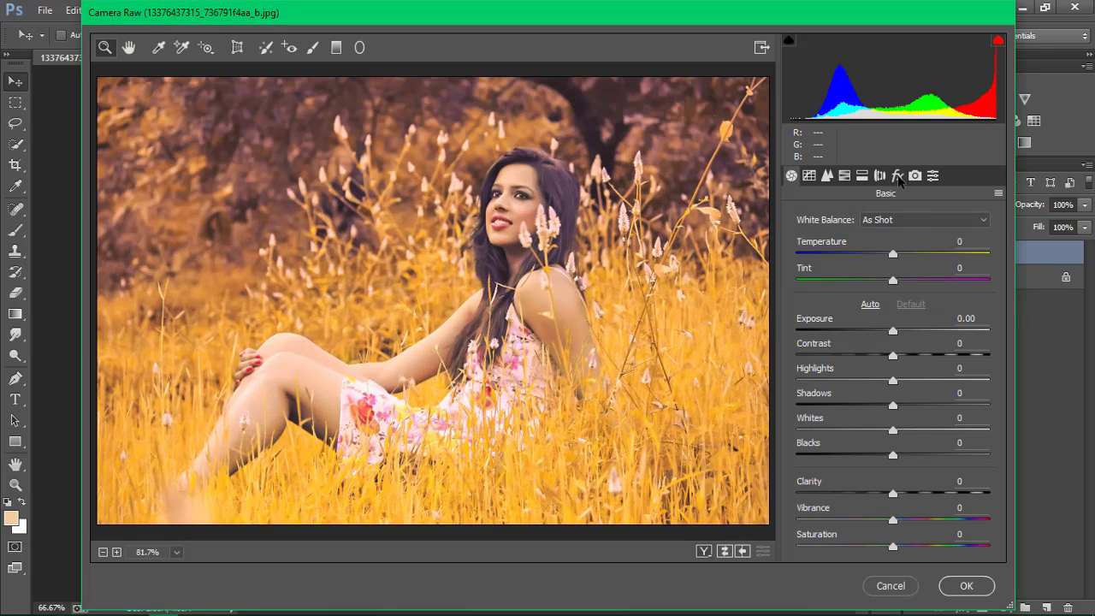
left_click(897, 176)
mouse_move(892, 441)
left_mouse_down()
mouse_move(864, 440)
mouse_move(873, 442)
left_mouse_up()
left_click(963, 586)
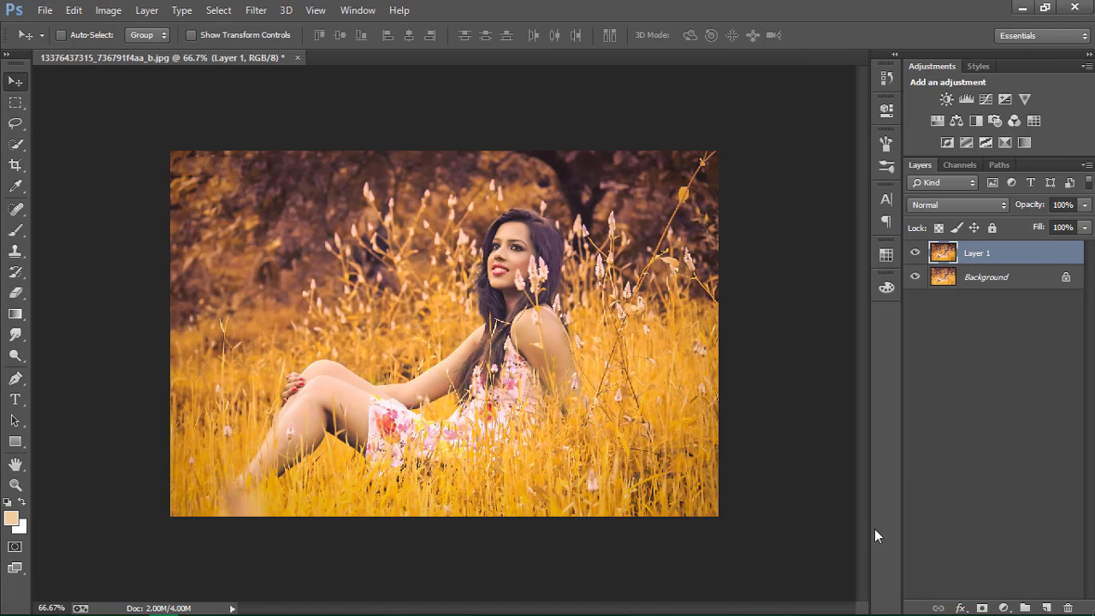
Step: Flatten the image, duplicate the background, and add a Gradient fill layer
key("ctrl+e")
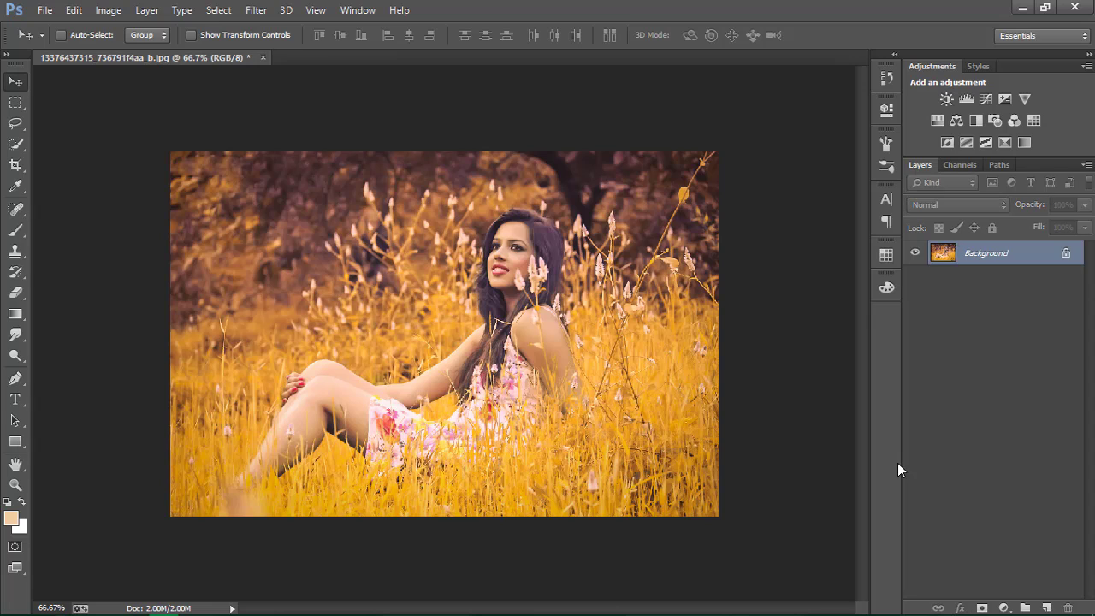
key("ctrl+j")
left_click(1003, 607)
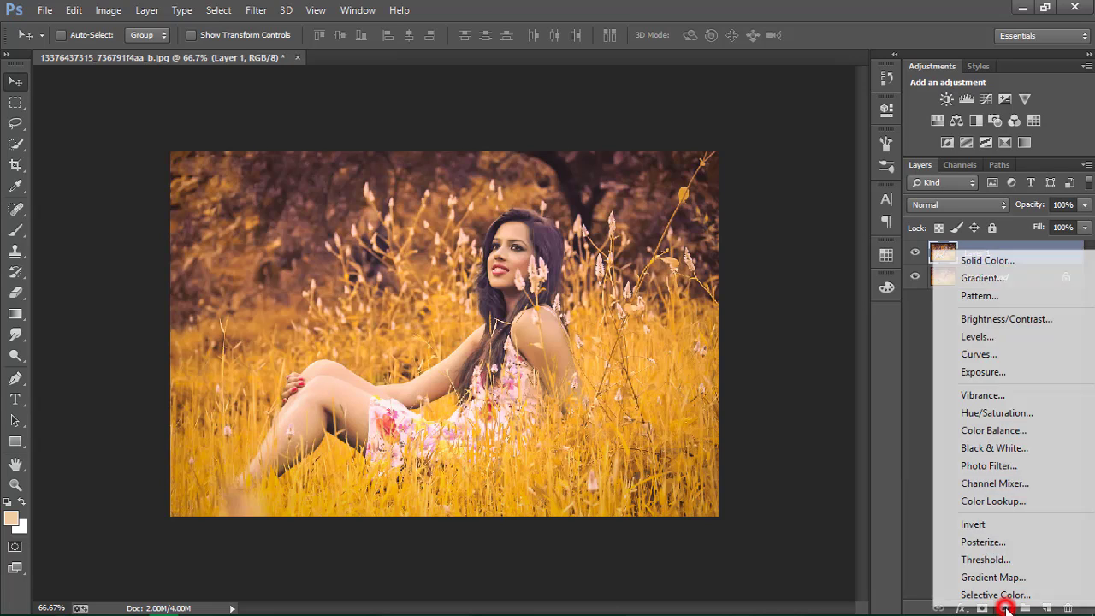
left_click(1009, 281)
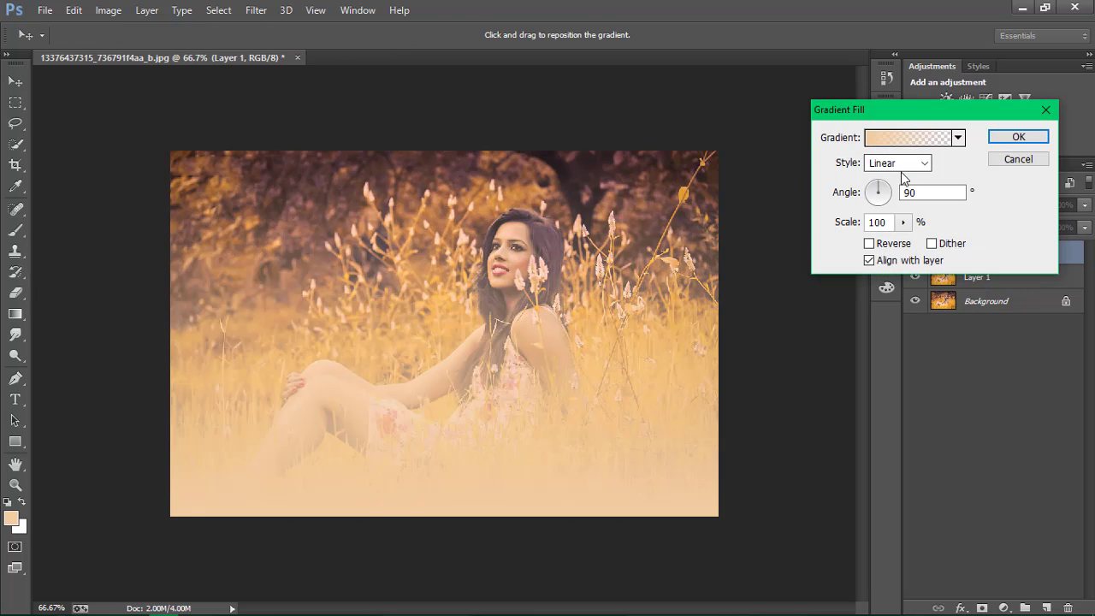
Step: Set the gradient's starting colour stop to pale peach #fbddb9
left_click(878, 141)
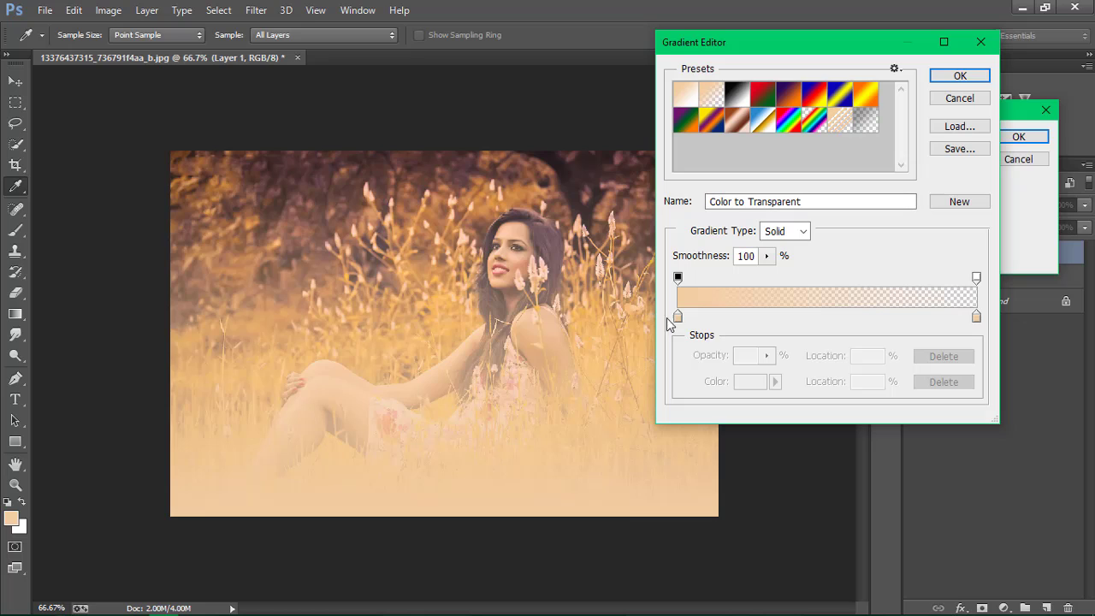
left_click(676, 317)
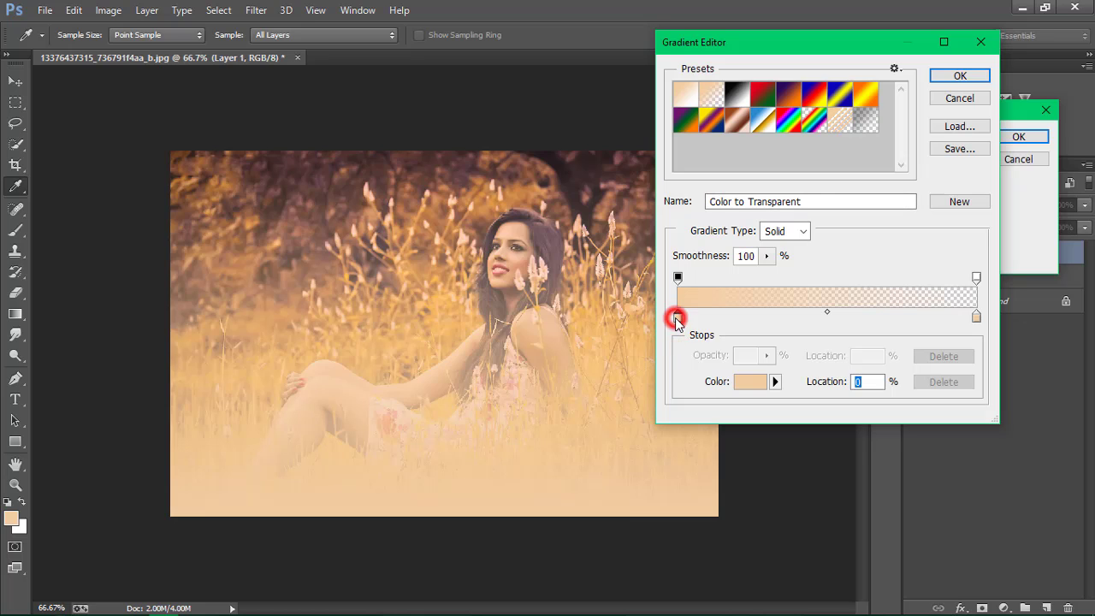
left_click(743, 381)
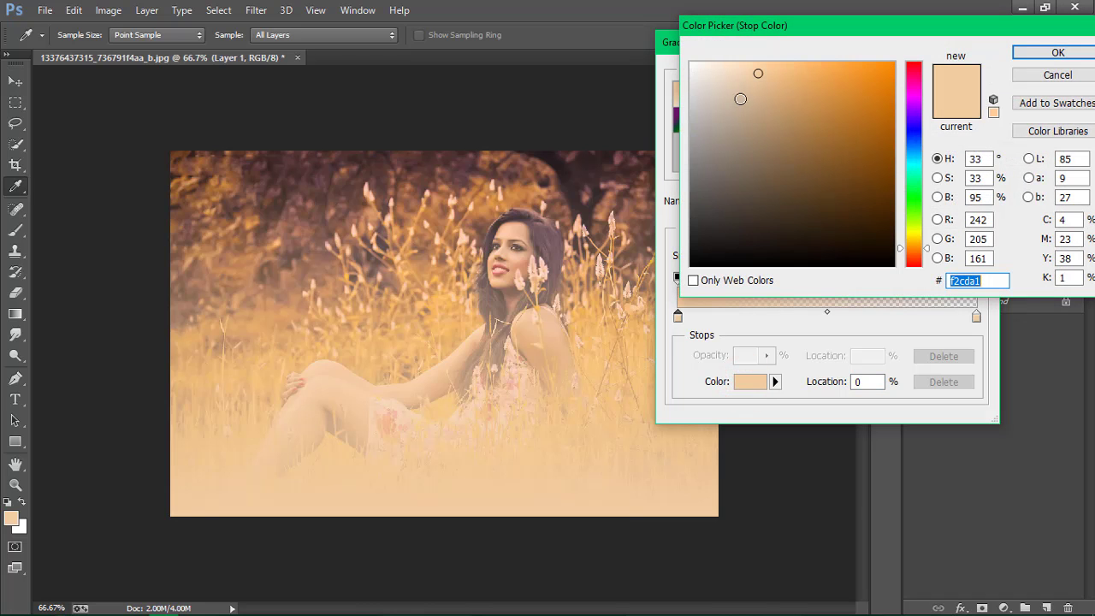
left_click(736, 65)
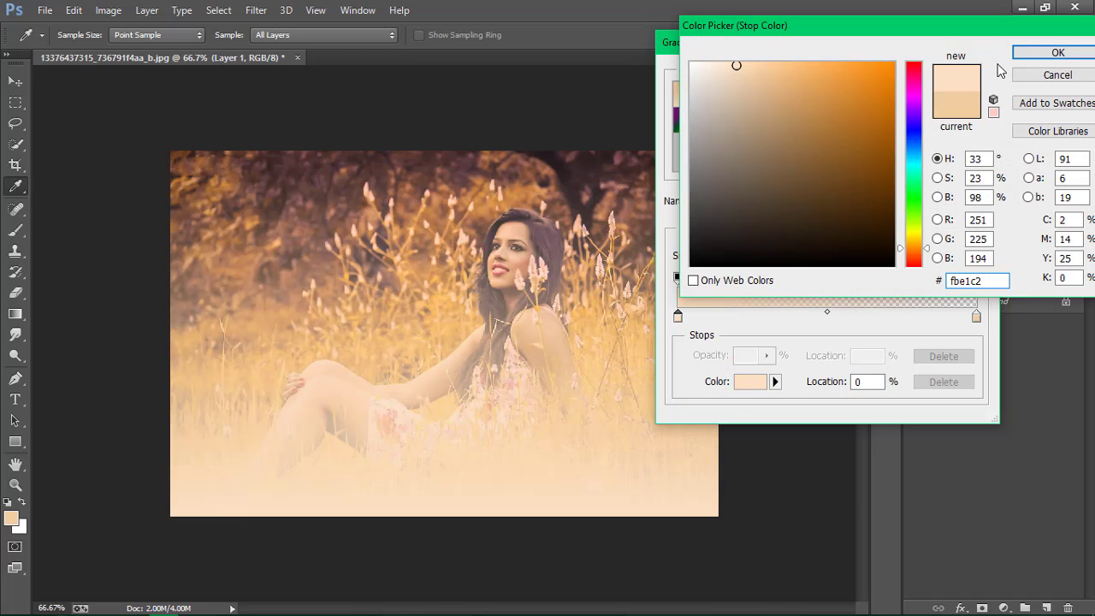
left_click(1035, 52)
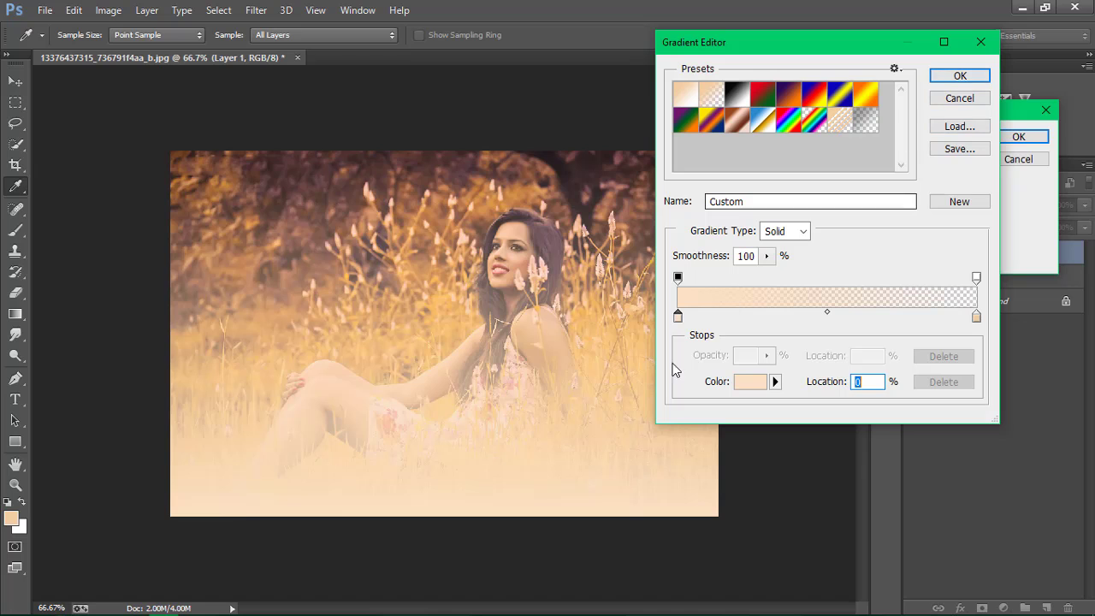
left_click(742, 382)
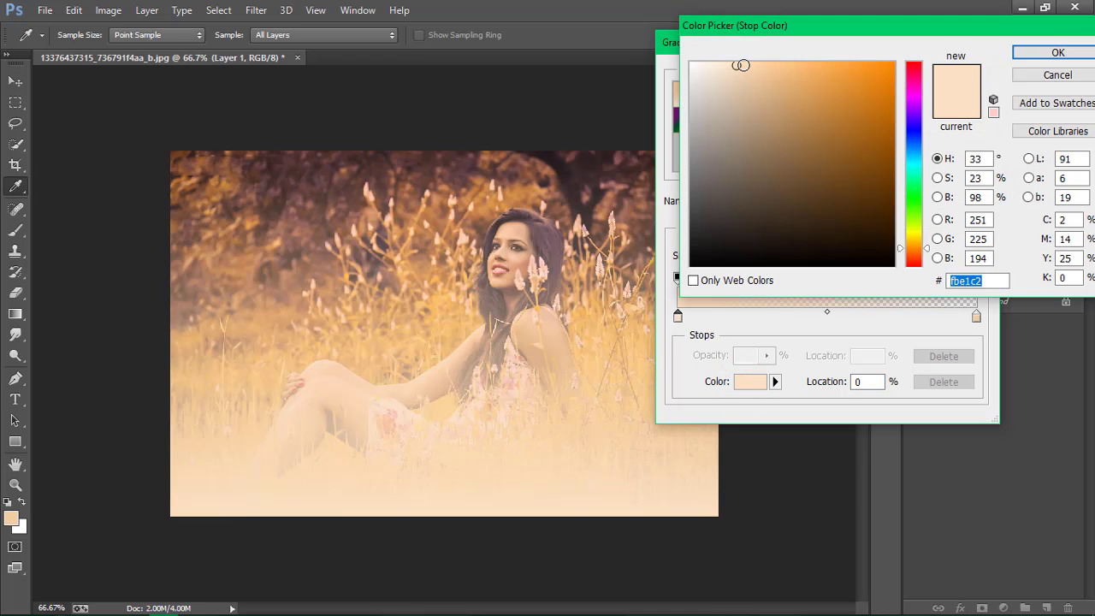
left_click(743, 65)
left_click(1046, 53)
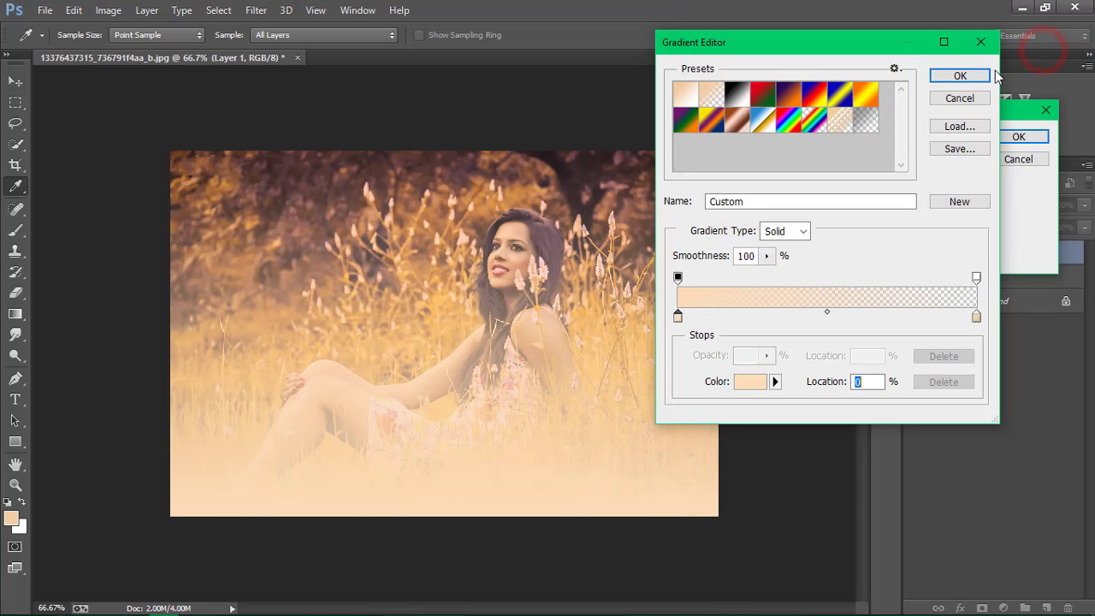
left_click(962, 77)
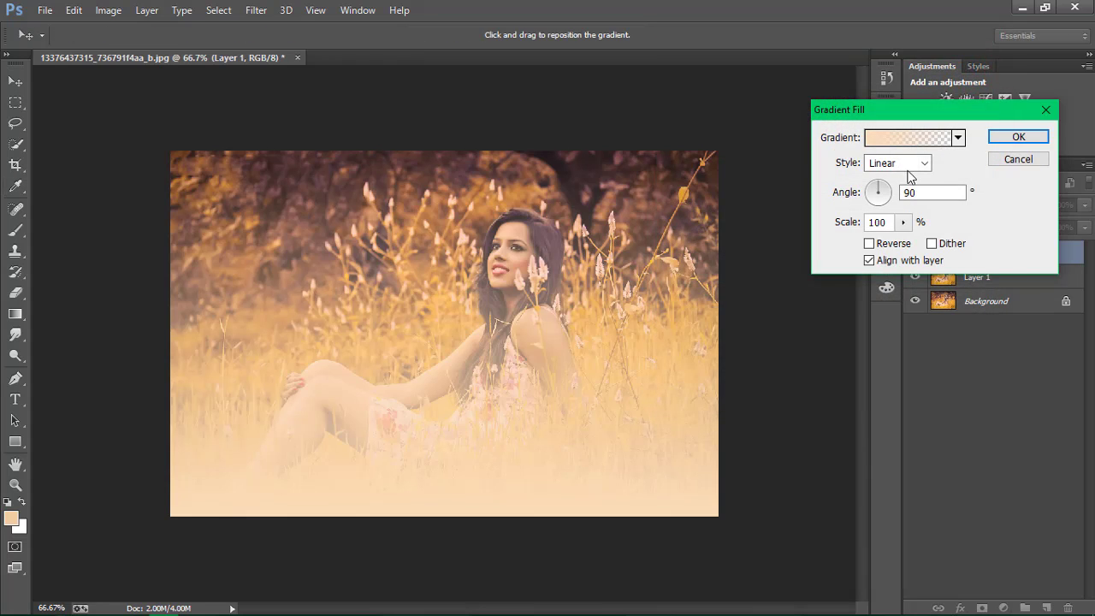
Step: Make the gradient fill radial and drag the glow toward the top of the photo
left_click(907, 164)
left_click(894, 194)
mouse_move(450, 370)
left_mouse_down()
mouse_move(468, 337)
mouse_move(406, 298)
mouse_move(419, 299)
mouse_move(384, 305)
mouse_move(369, 273)
left_mouse_up()
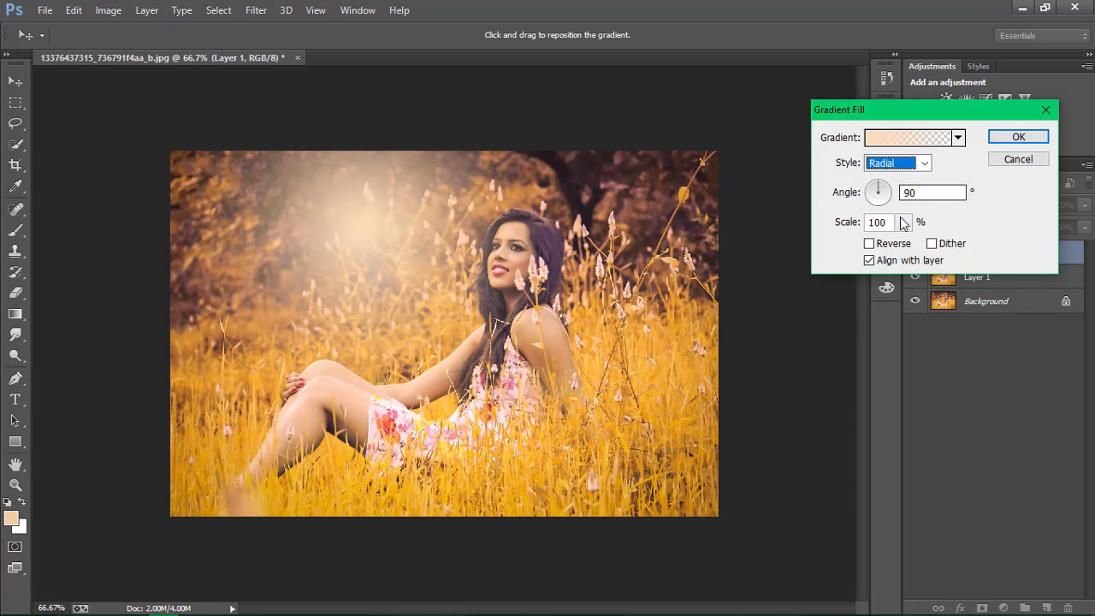
mouse_move(903, 222)
left_mouse_down()
mouse_move(906, 245)
mouse_move(917, 246)
left_mouse_up()
left_click(490, 250)
left_click_drag(490, 251, 488, 232)
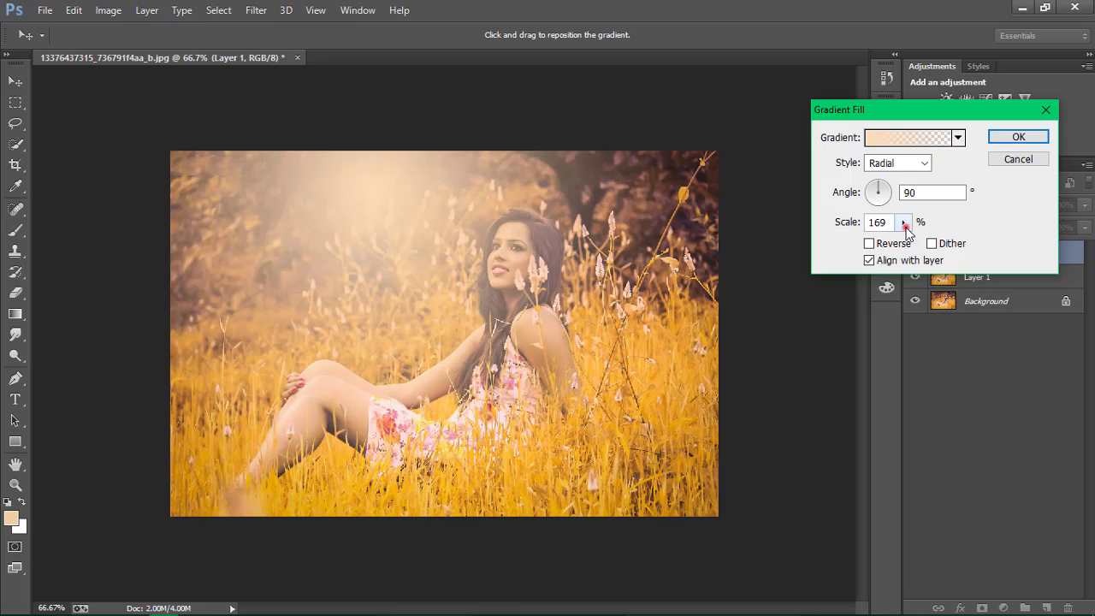
Step: Scale the radial glow to 149% and settle it in the photo's upper left
left_click_drag(905, 224, 899, 245)
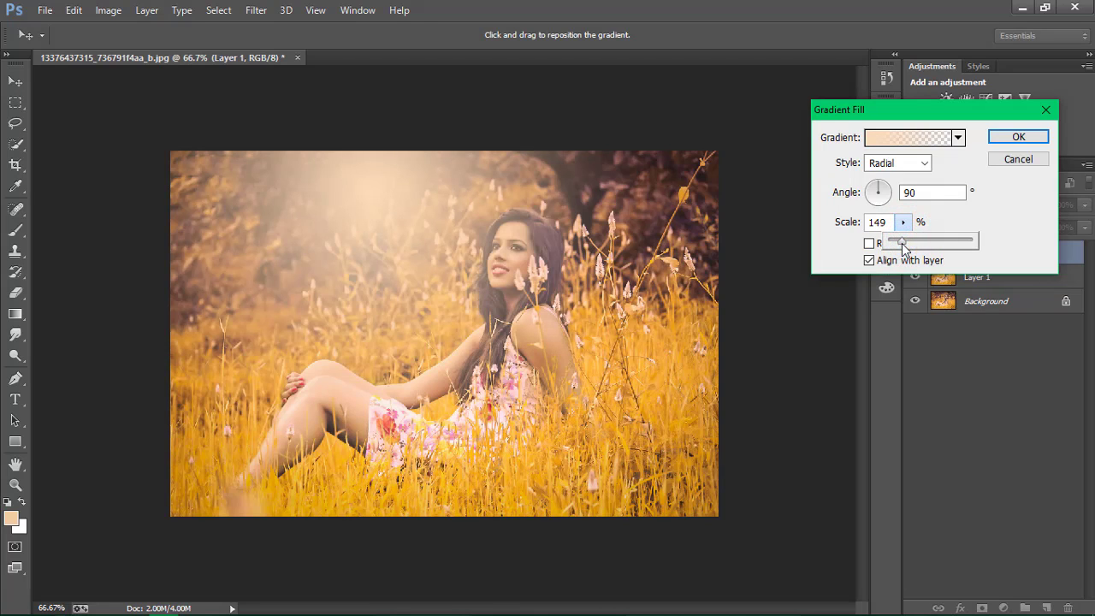
left_click(360, 280)
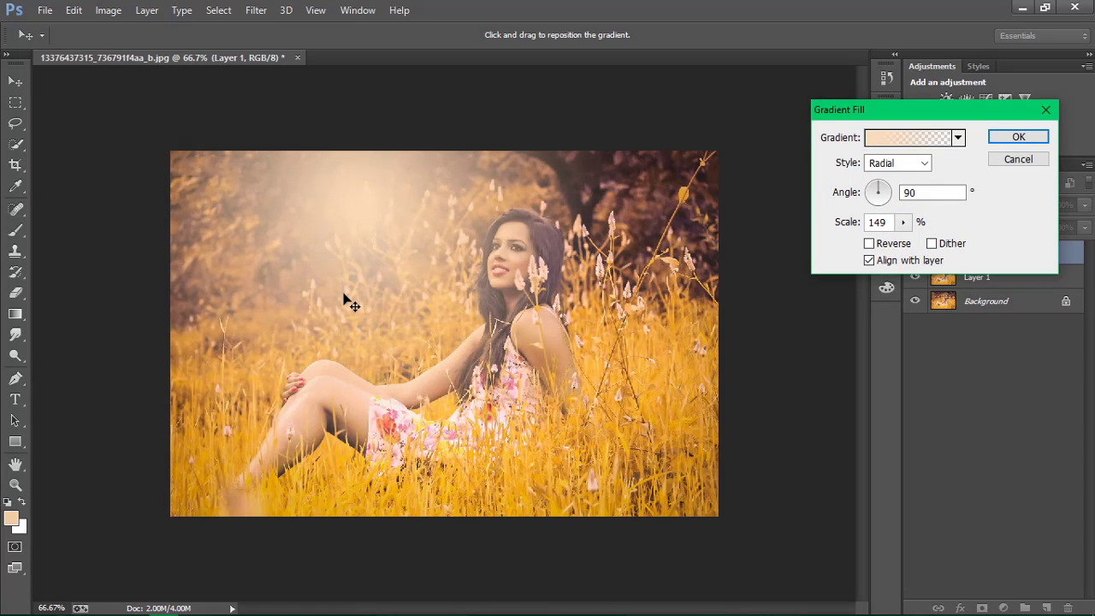
left_click_drag(350, 298, 357, 261)
mouse_move(367, 362)
left_mouse_down()
mouse_move(354, 349)
mouse_move(349, 286)
left_mouse_up()
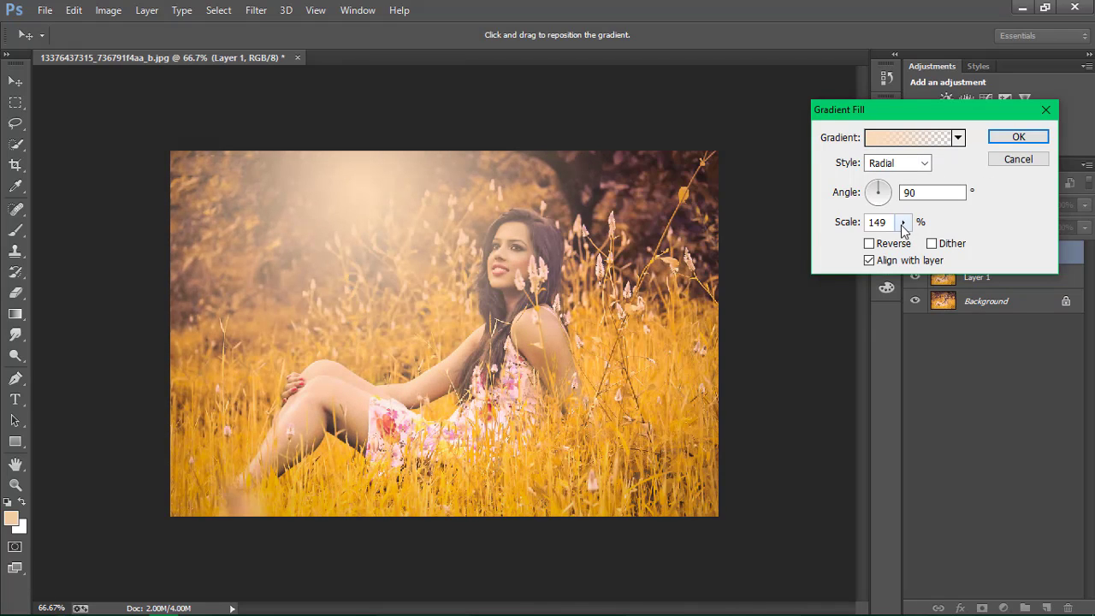
left_click(902, 221)
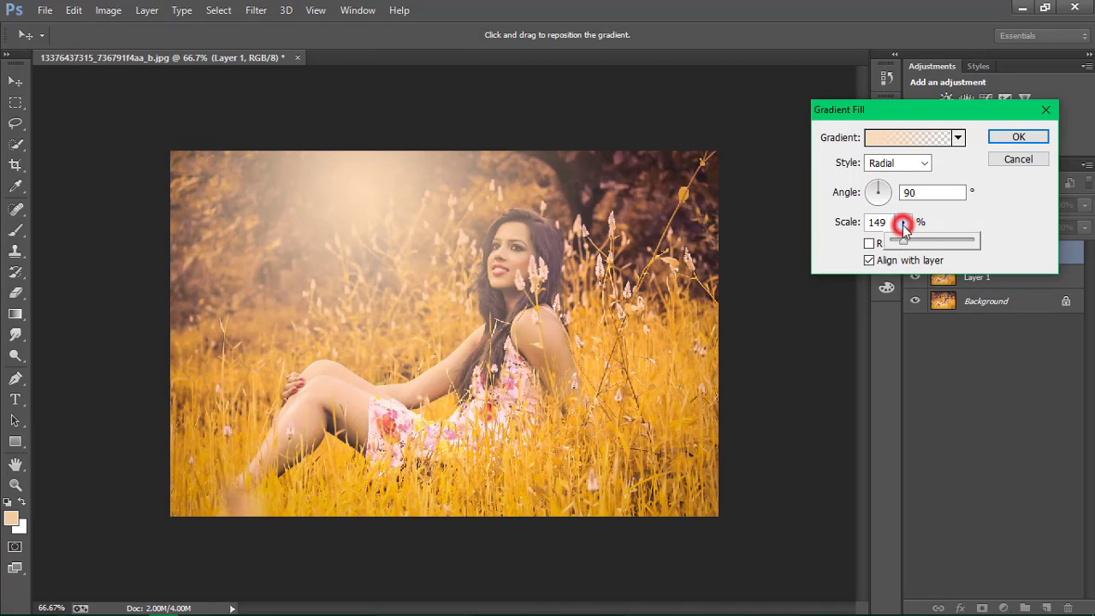
left_click(1017, 136)
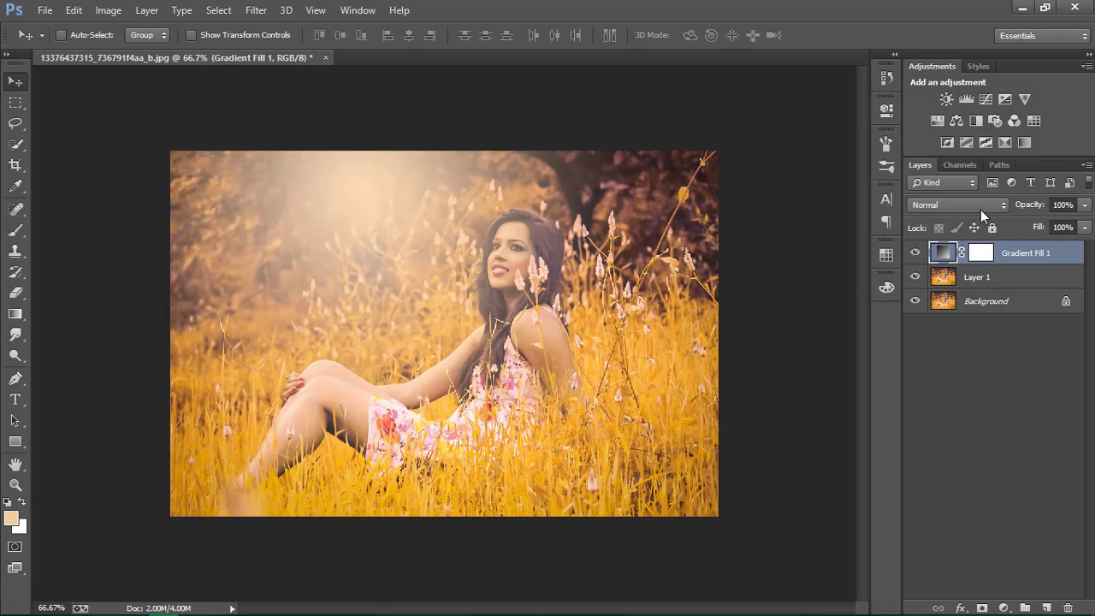
Step: Blend Gradient Fill 1 in Lighten mode at about 79% opacity
left_click(980, 207)
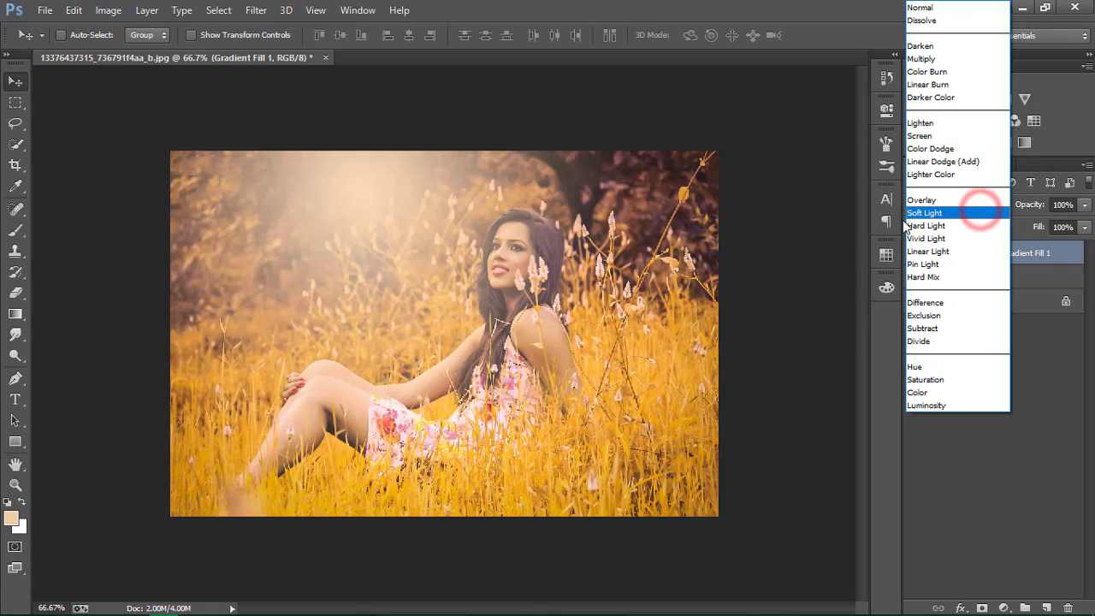
left_click(921, 124)
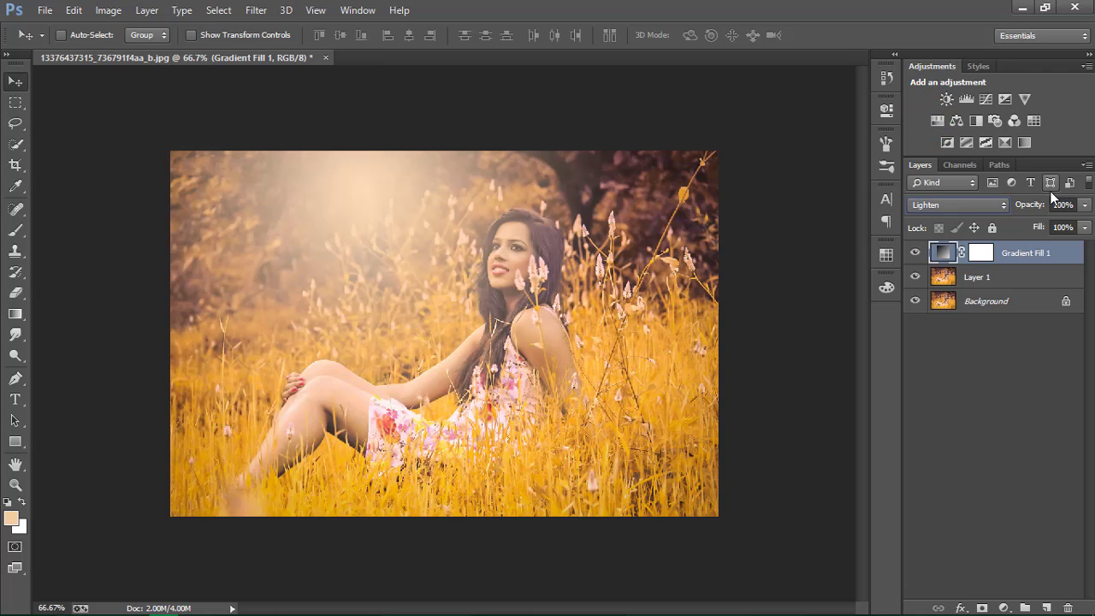
left_click_drag(1038, 204, 1039, 206)
type("77")
key("Return")
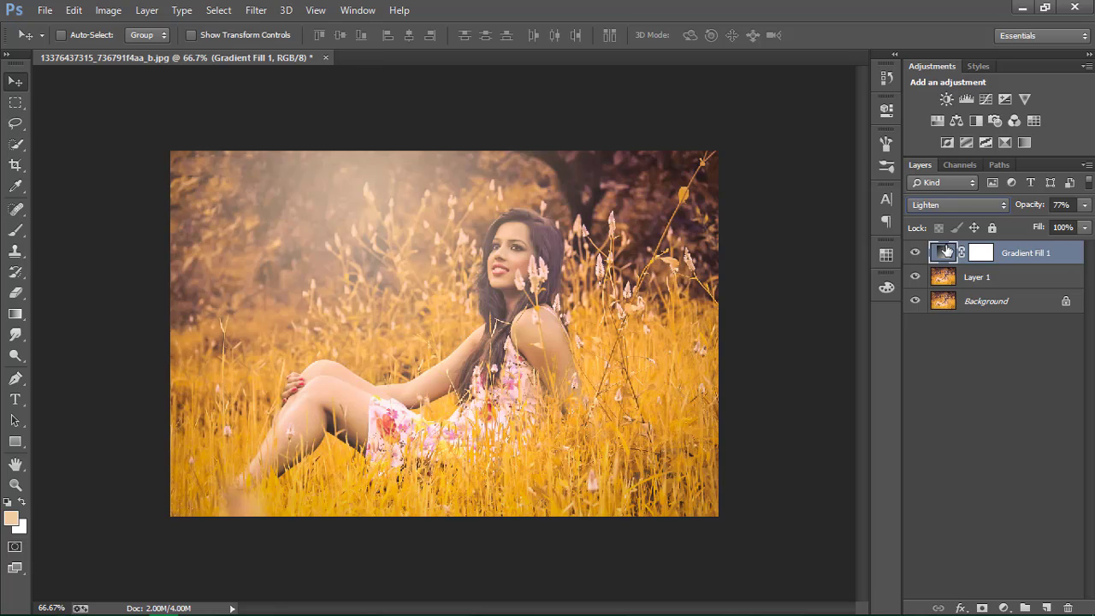
Step: Nudge the glow's position, raise opacity to 81%, and flatten all layers
double_click(946, 250)
left_click_drag(389, 219, 393, 238)
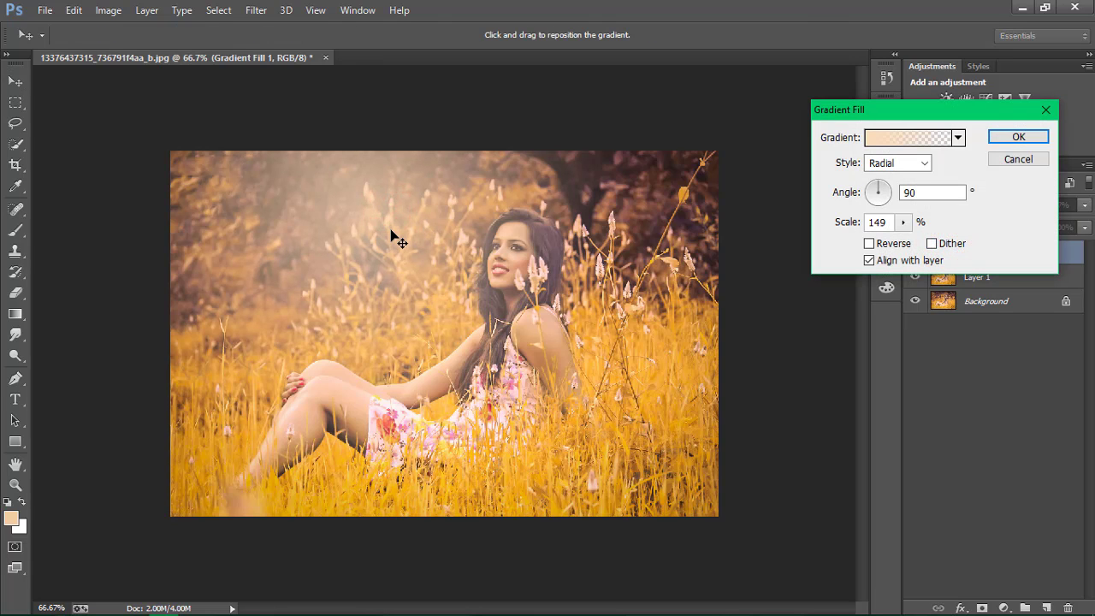
left_click(993, 137)
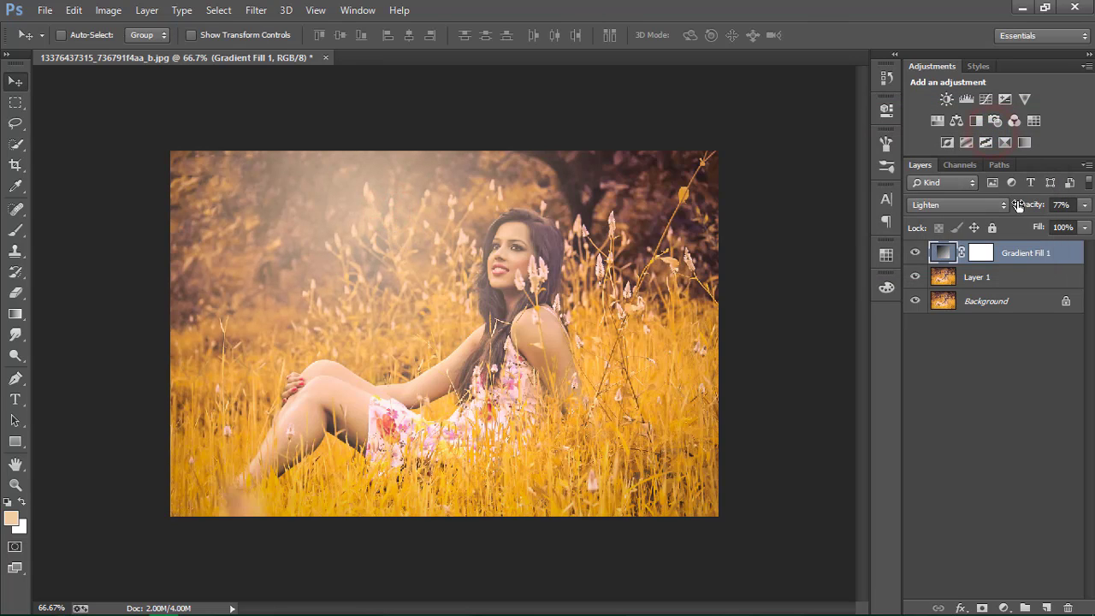
left_click_drag(1027, 208, 1030, 208)
key("ctrl+shift+e")
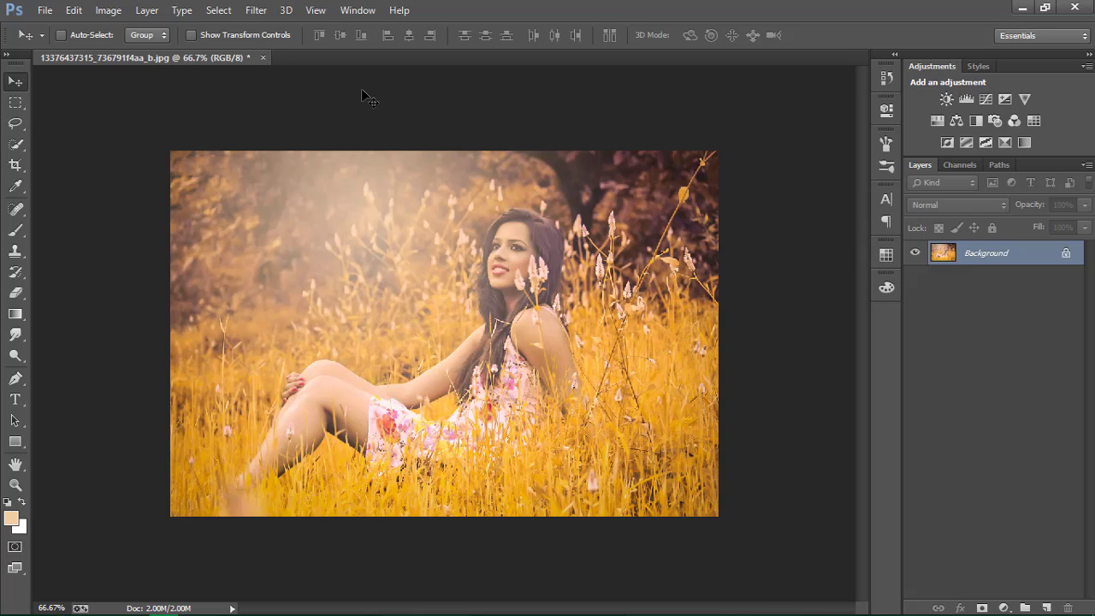
Step: Apply Camera Raw with Luminance noise reduction 14 and HSL Oranges luminance +4
left_click(256, 9)
left_click(289, 104)
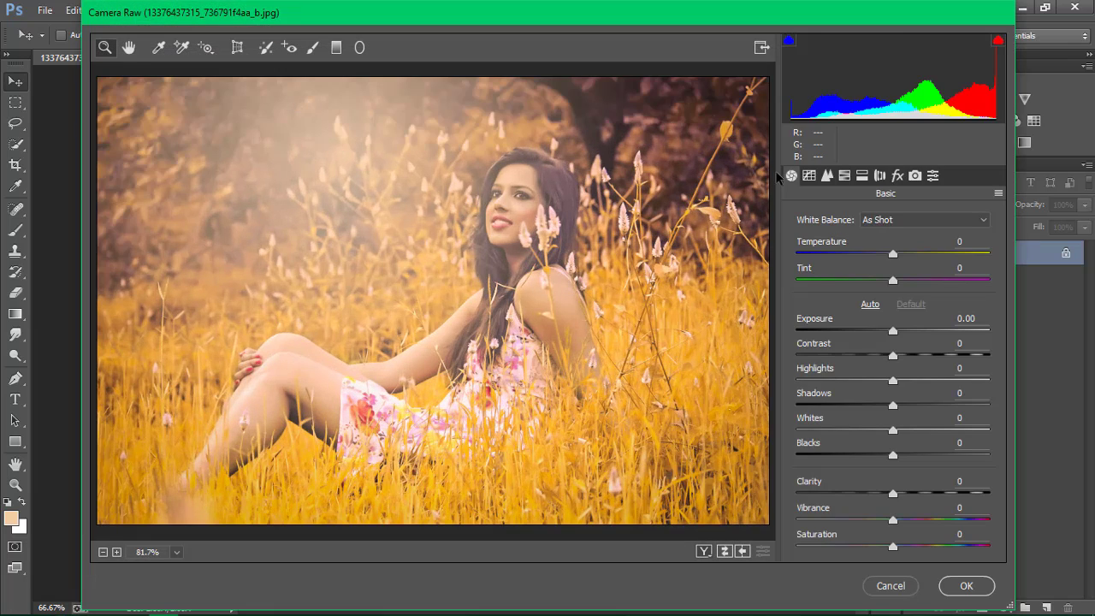
left_click(826, 175)
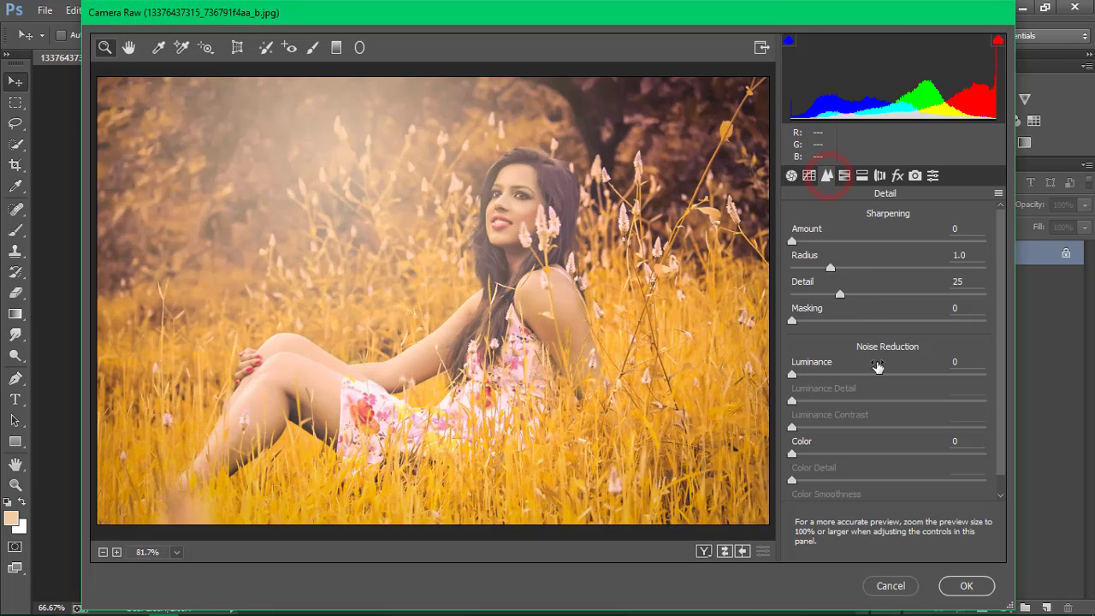
left_click(792, 376)
left_click_drag(792, 377, 818, 377)
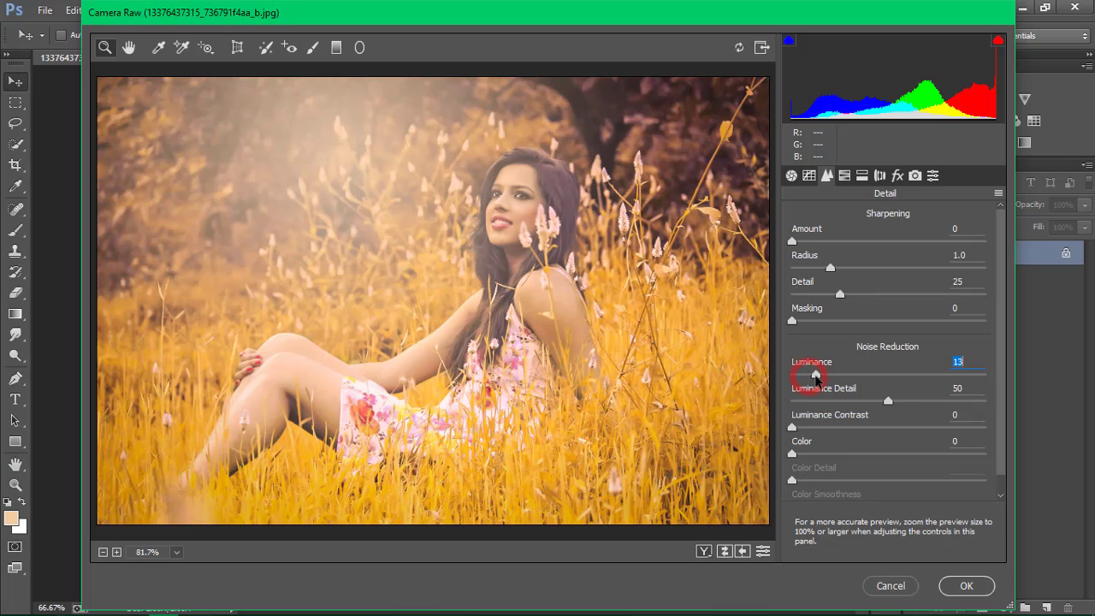
left_click(844, 175)
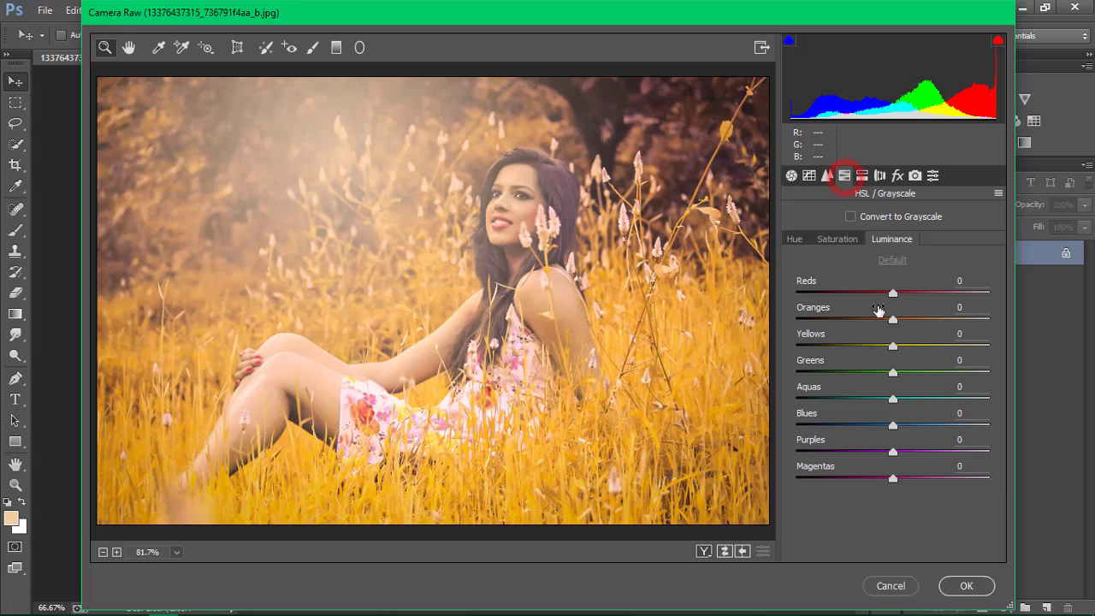
left_click_drag(893, 319, 897, 319)
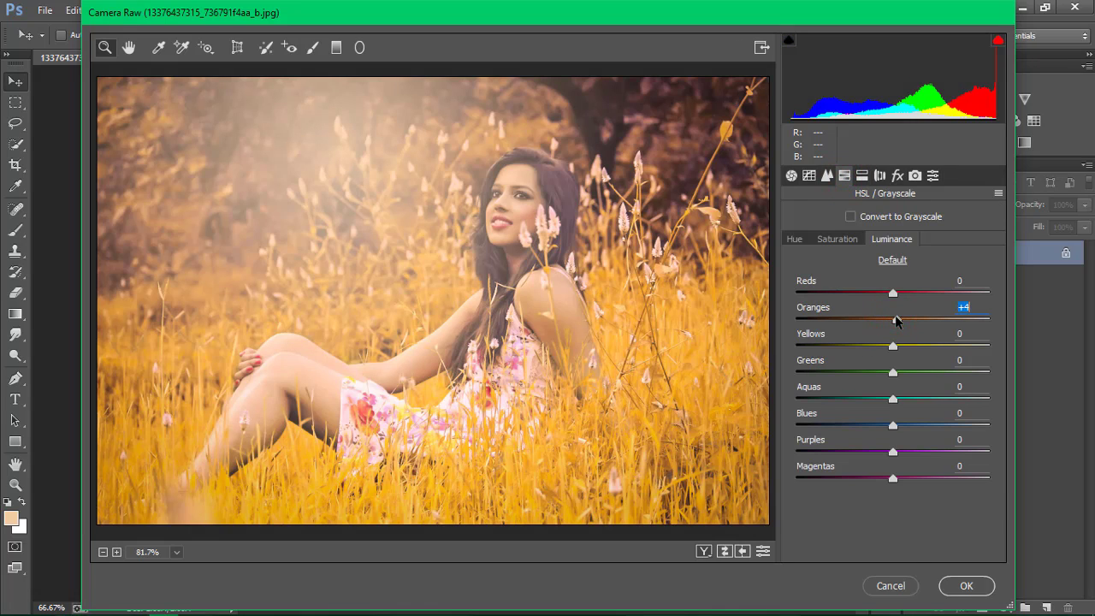
left_click(953, 591)
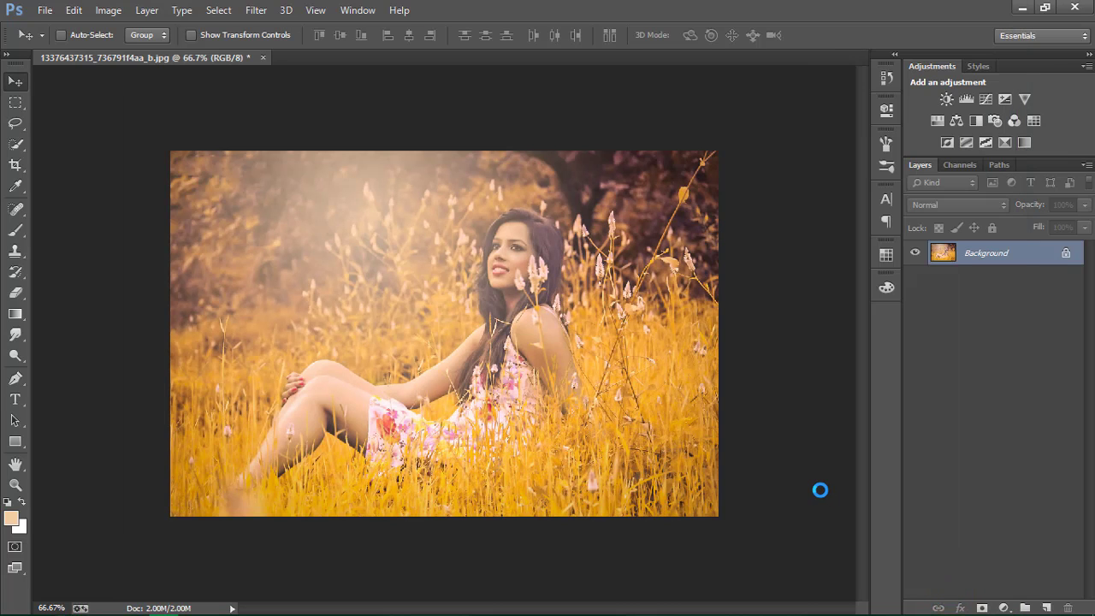
key("e")
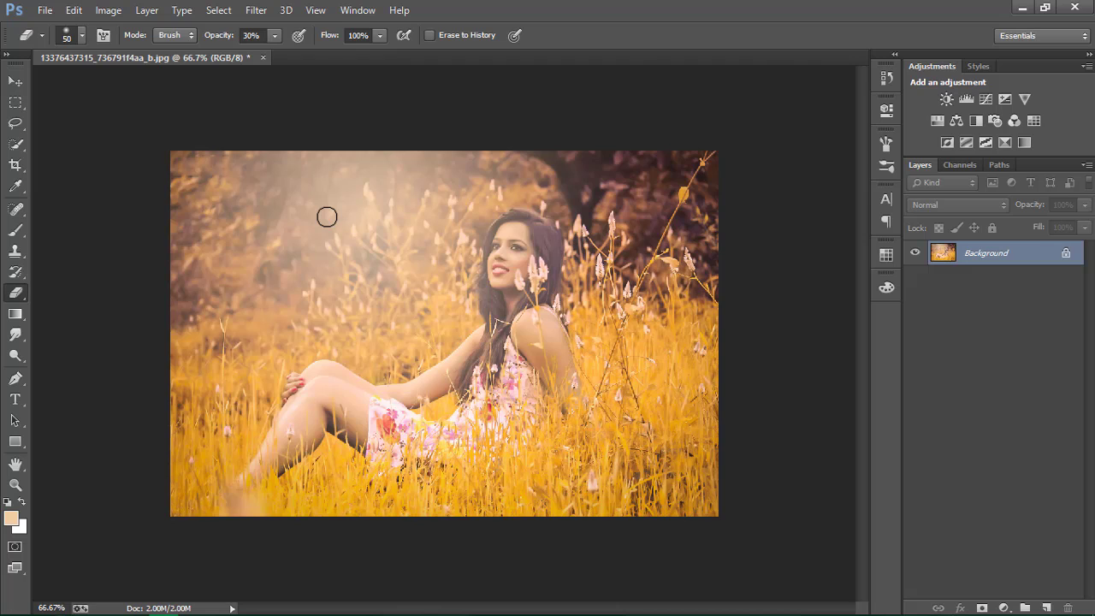
key("ctrl+plus")
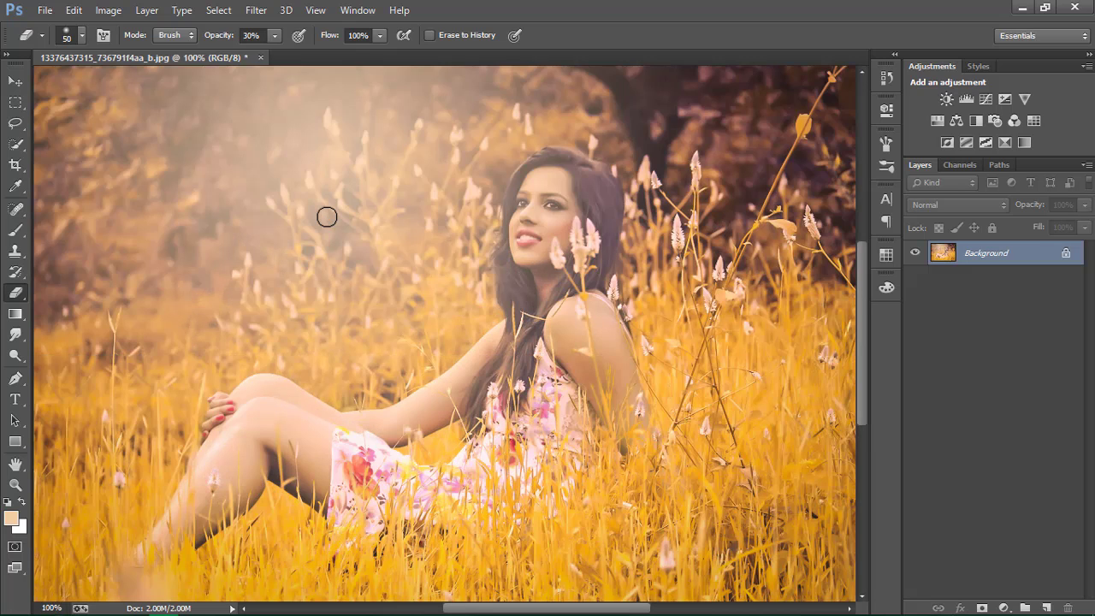
mouse_move(858, 370)
left_mouse_down()
mouse_move(867, 332)
mouse_move(860, 408)
left_mouse_up()
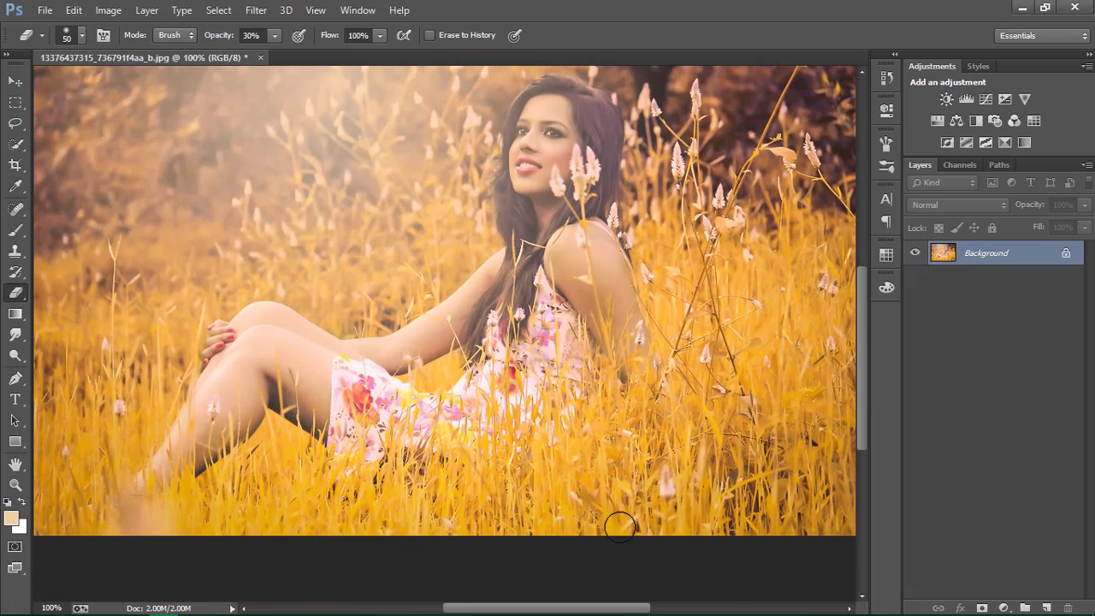
mouse_move(611, 607)
left_mouse_down()
mouse_move(574, 608)
mouse_move(609, 608)
left_mouse_up()
key("ctrl+minus")
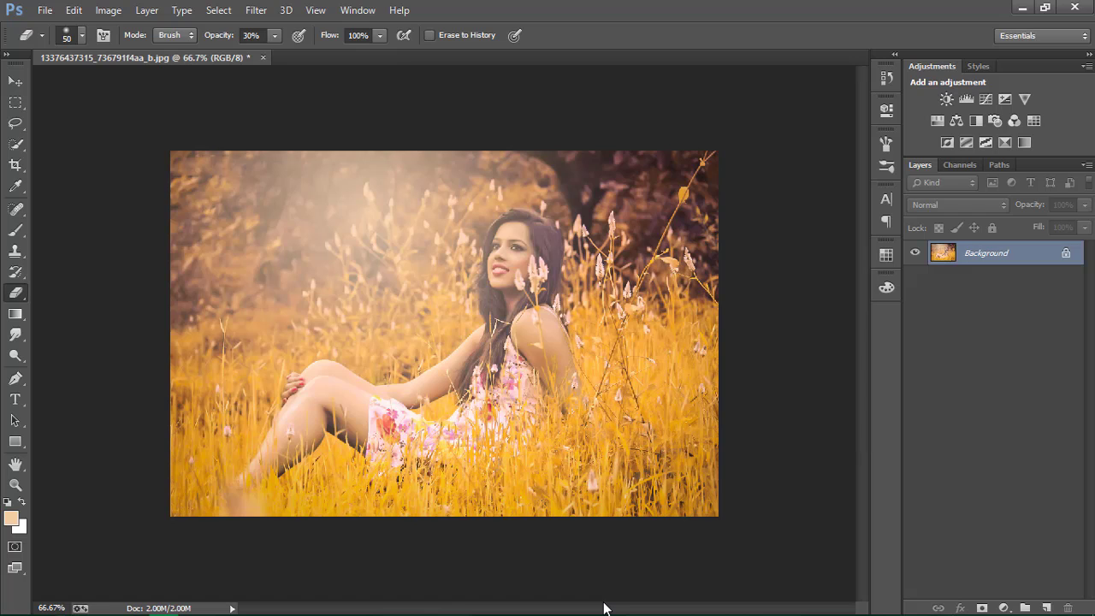